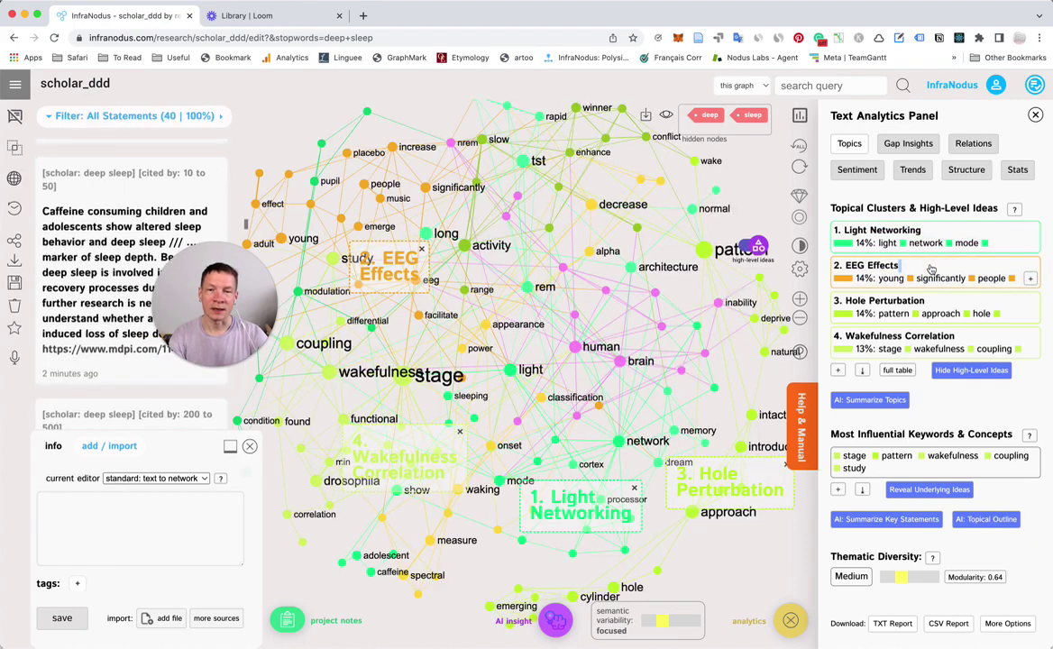
Show Gap Insights and highlight the Wakefulness Correlation–Hole Perturbation gap in the graph
left_click(908, 144)
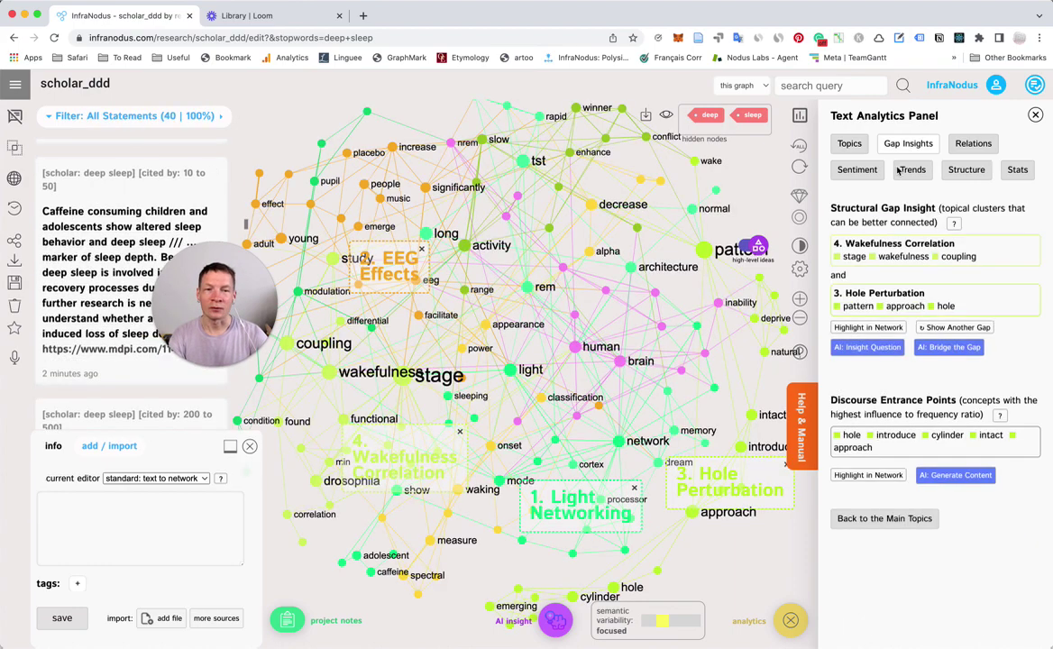
left_click(867, 327)
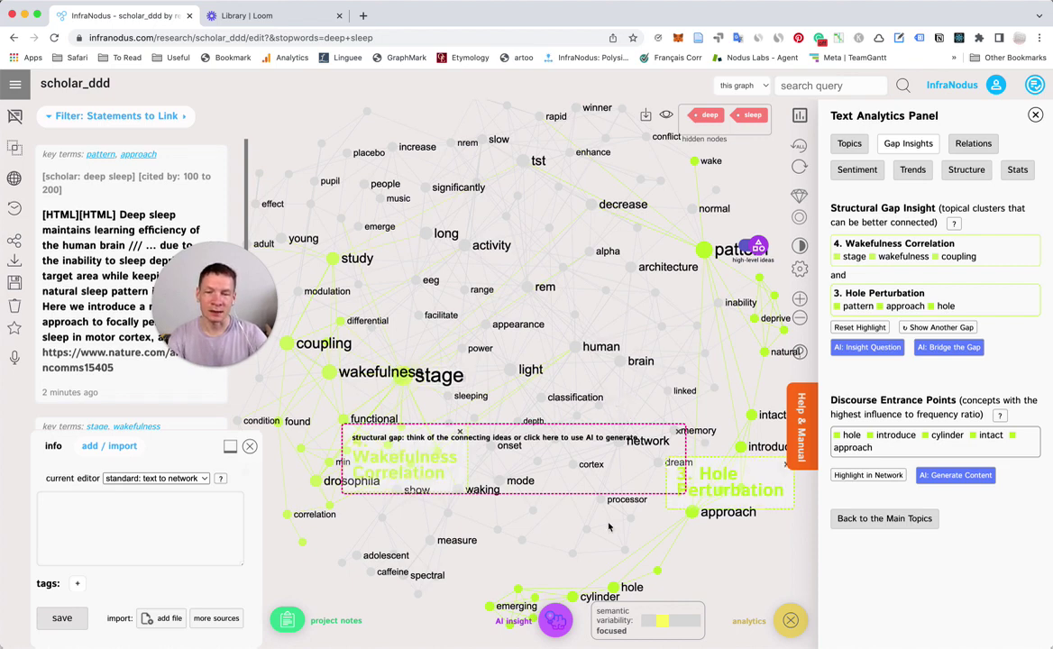
Read the AI's ideas on the gap, nudge the graph down-right, and bring up the main menu
left_click(559, 626)
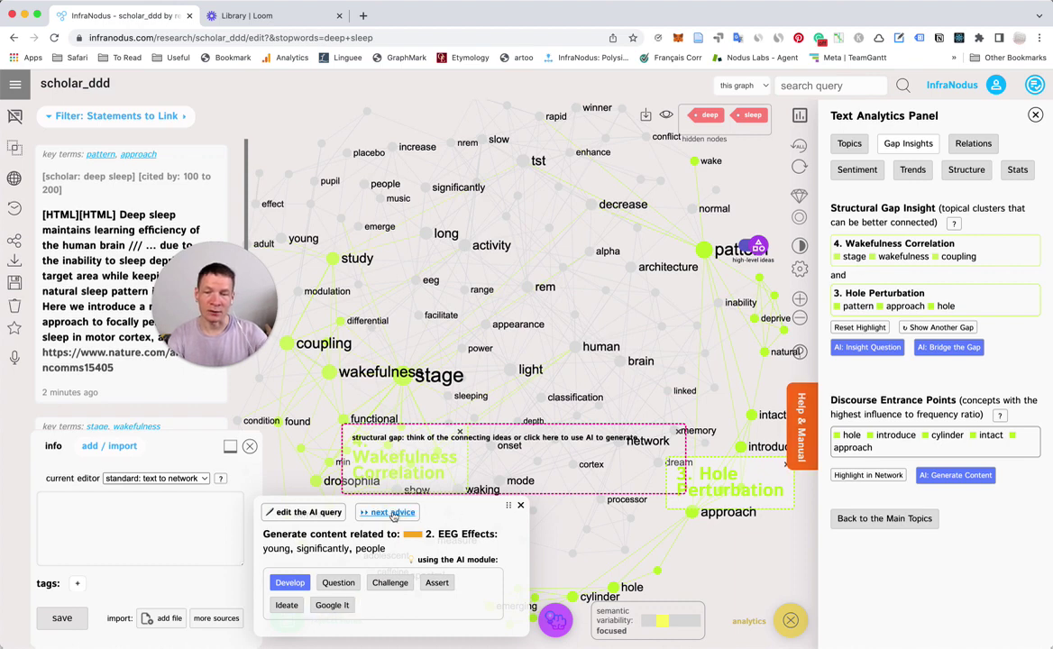
left_click(387, 511)
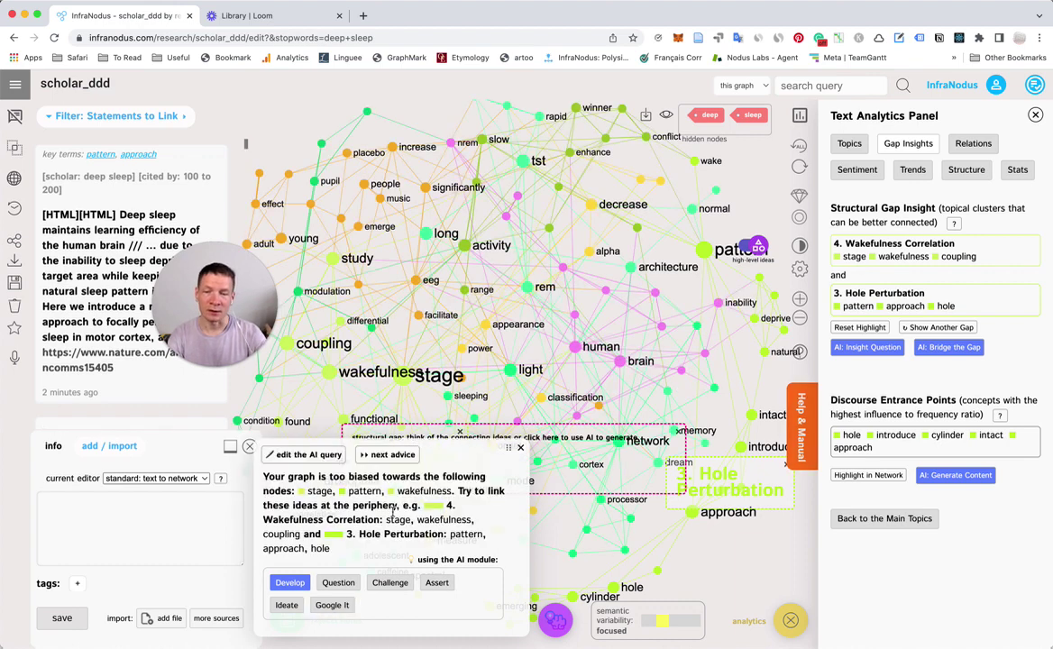
left_click(521, 447)
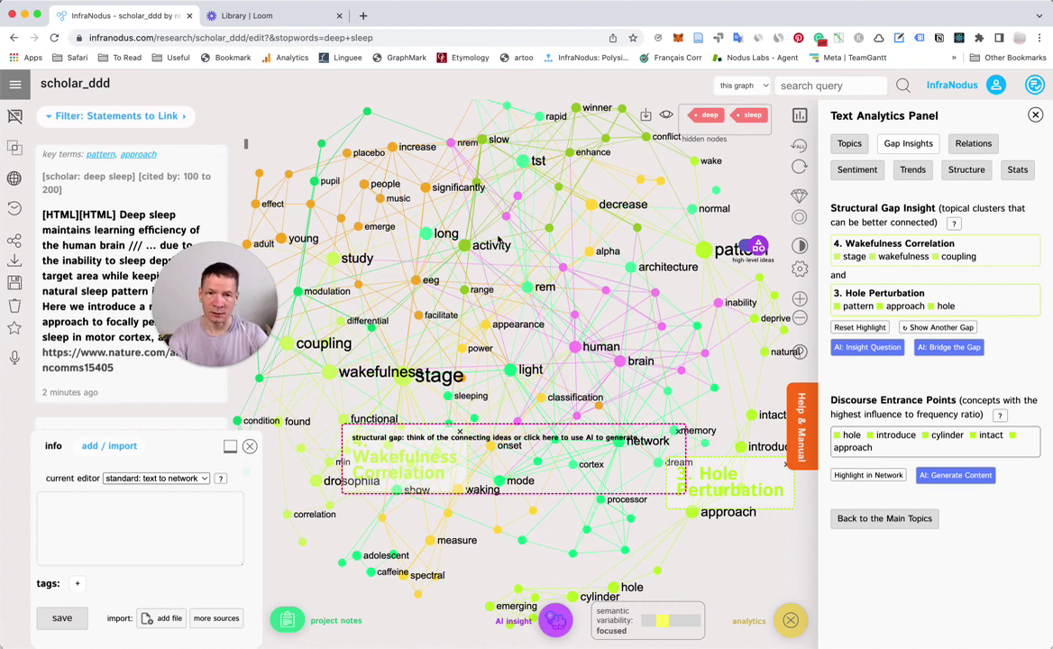
left_click_drag(499, 240, 518, 261)
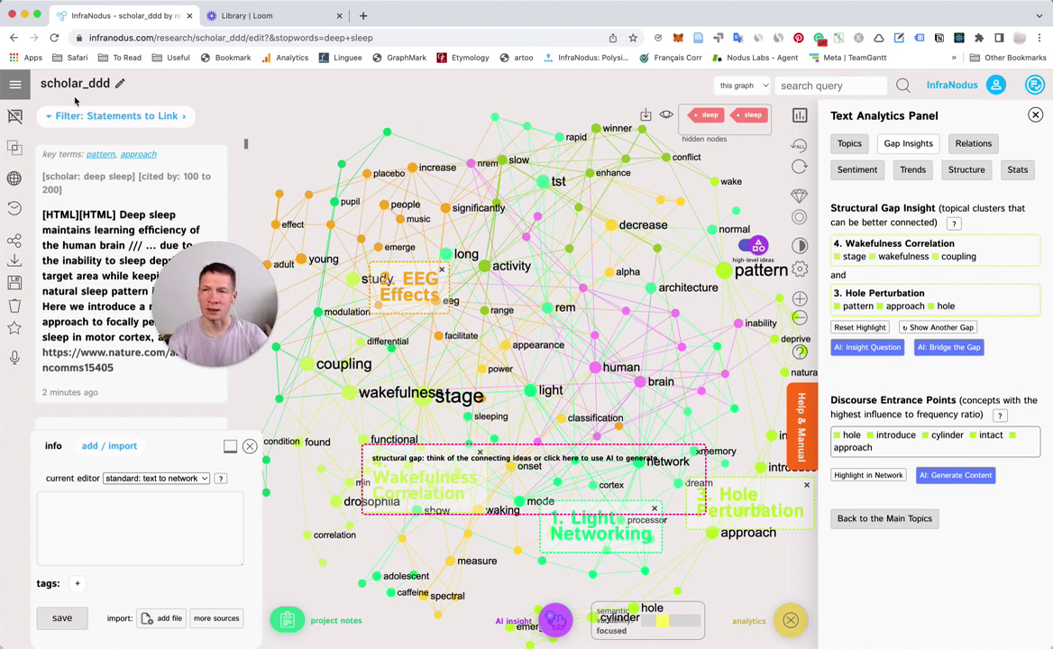
left_click(15, 87)
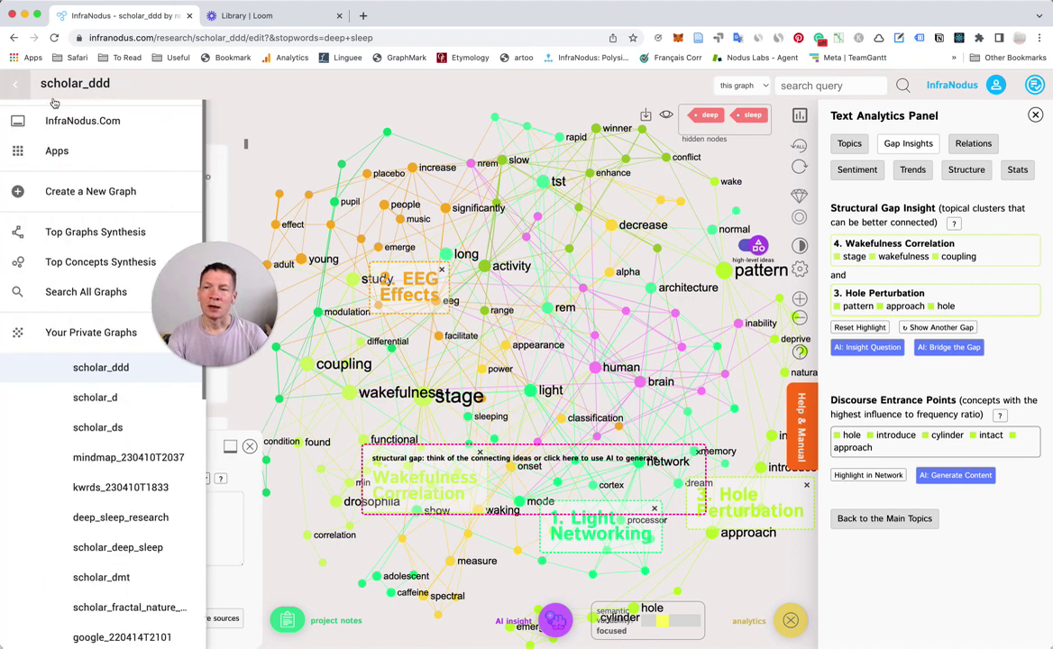
Go to Apps, filter to Scientific Discourse, and choose the Google Scholar results import
left_click(57, 150)
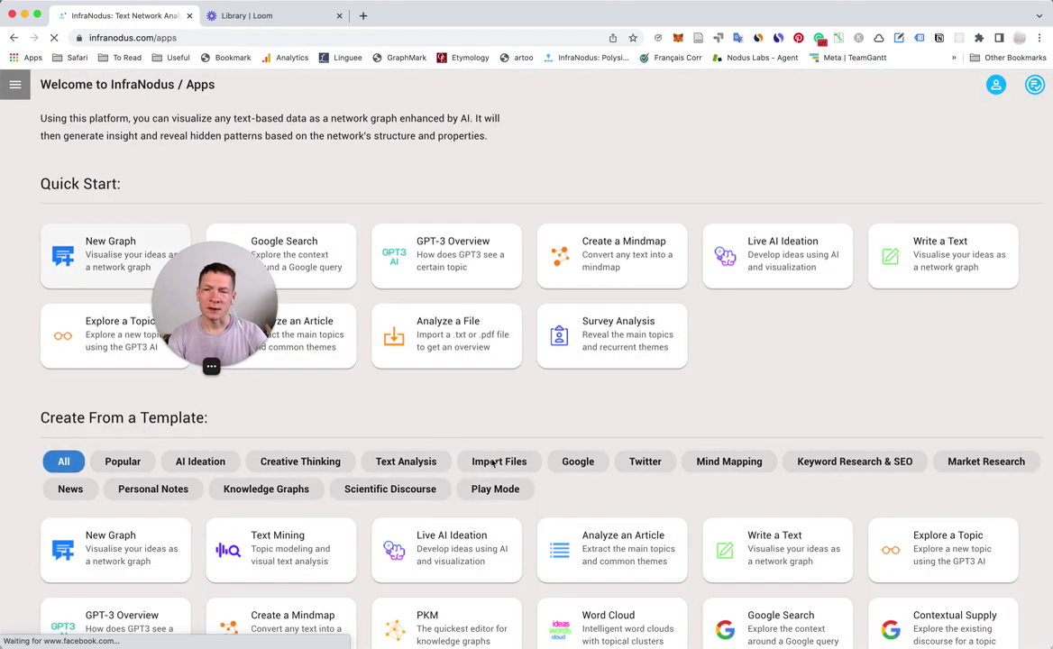
scroll(415, 408, "down", 2)
left_click(413, 408)
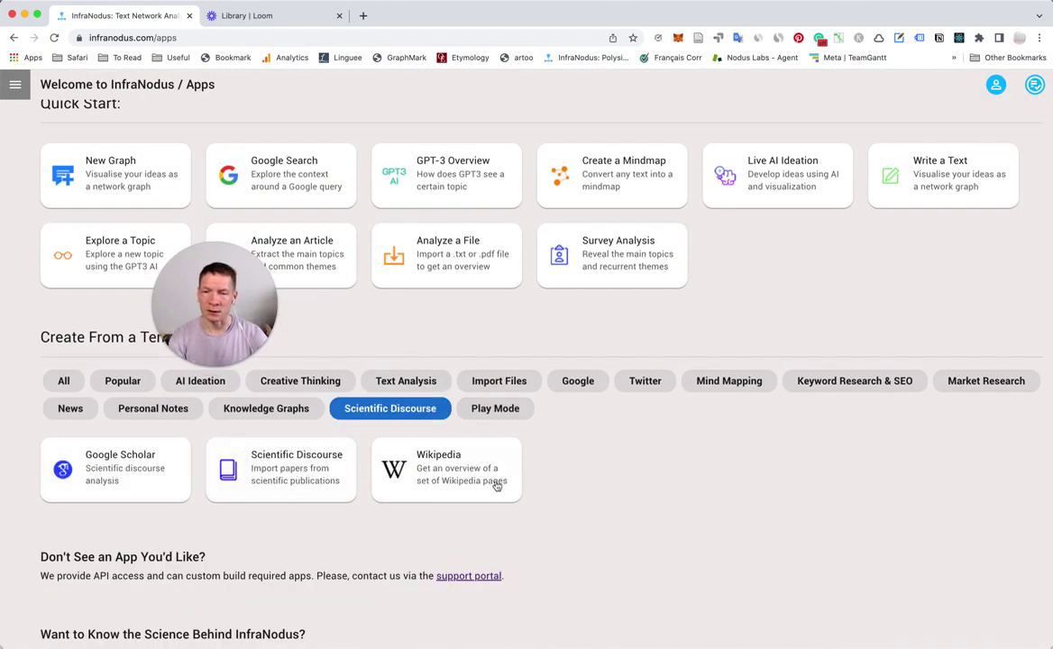
left_click(143, 472)
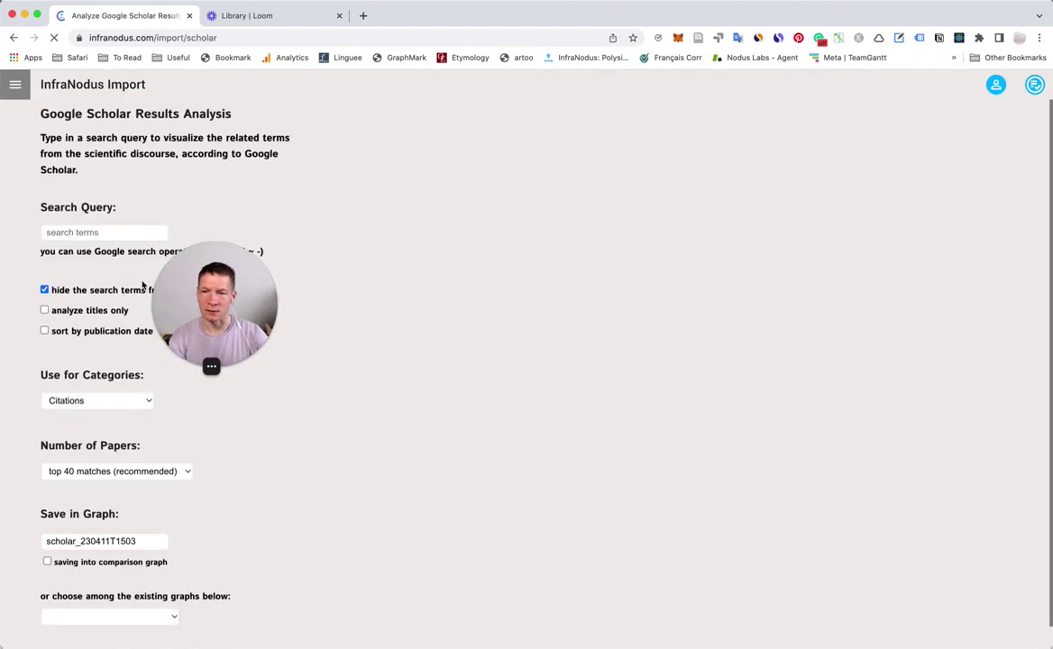
Import the top 40 Google Scholar papers for 'deep sleep' into a new graph scholar_deeepsleep
type("deep ")
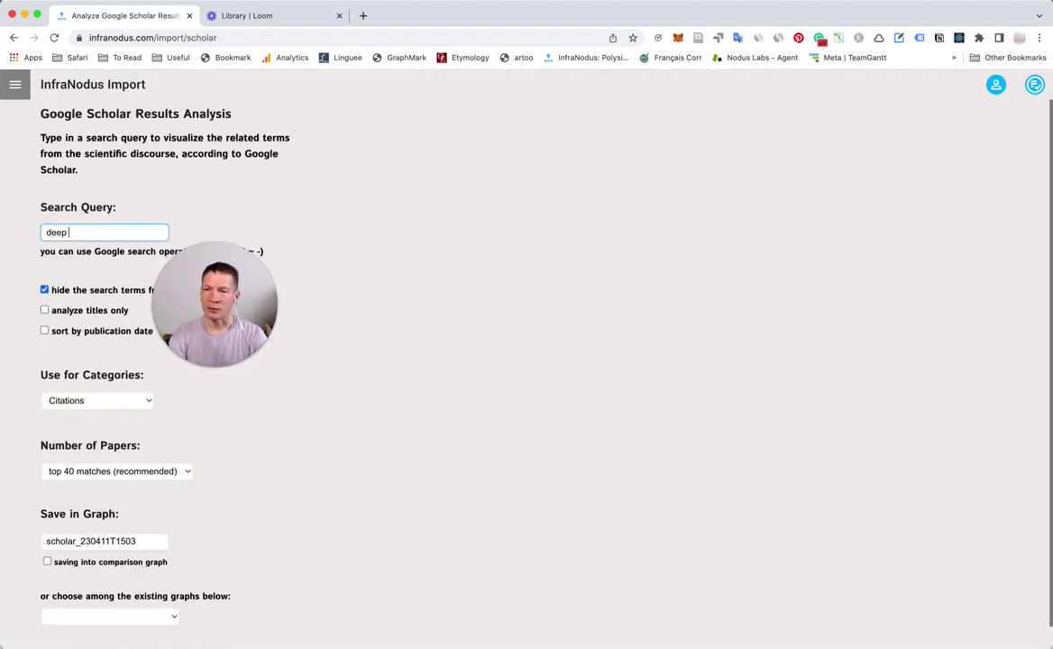
type("sleep")
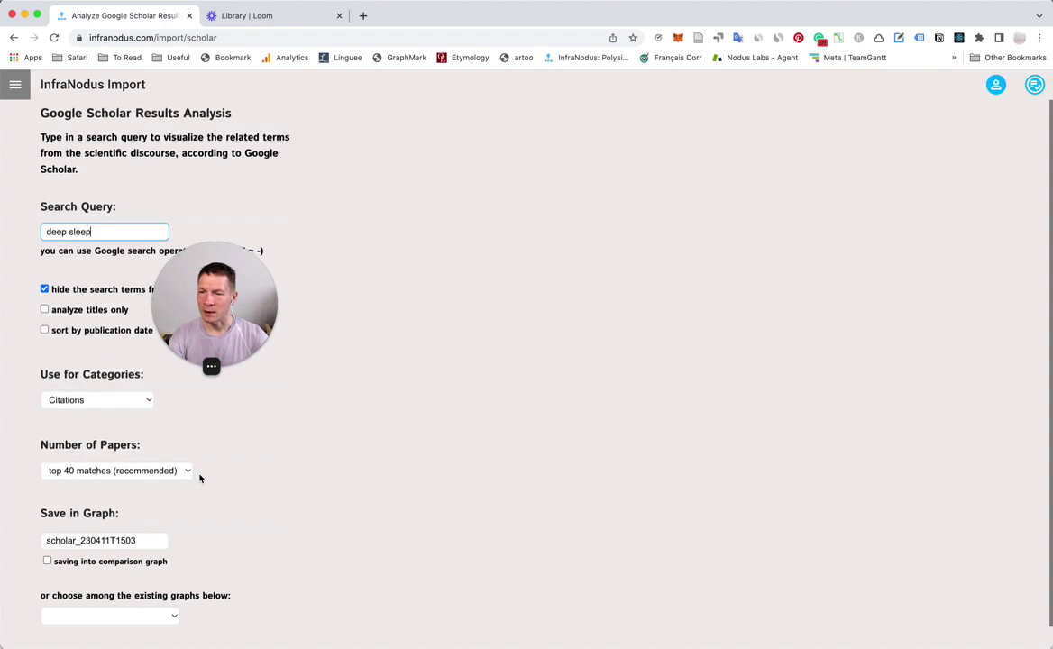
scroll(200, 477, "down", 2)
double_click(83, 484)
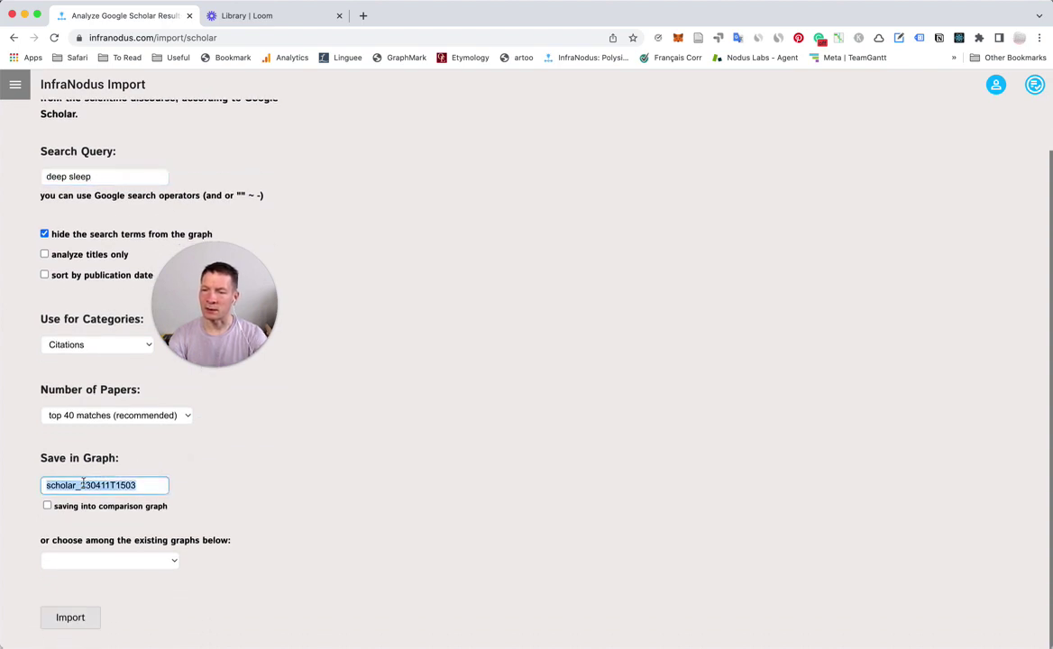
key("Right")
key("BackSpace")
key("BackSpace")
key("BackSpace")
key("BackSpace")
key("BackSpace")
key("BackSpace")
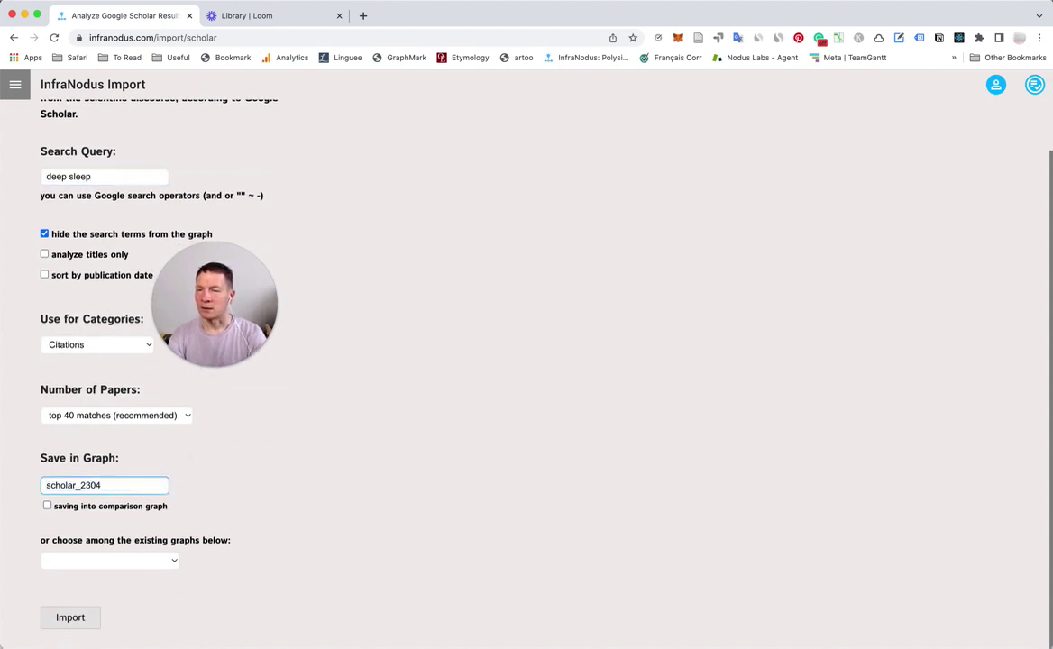
type("deeepsleep")
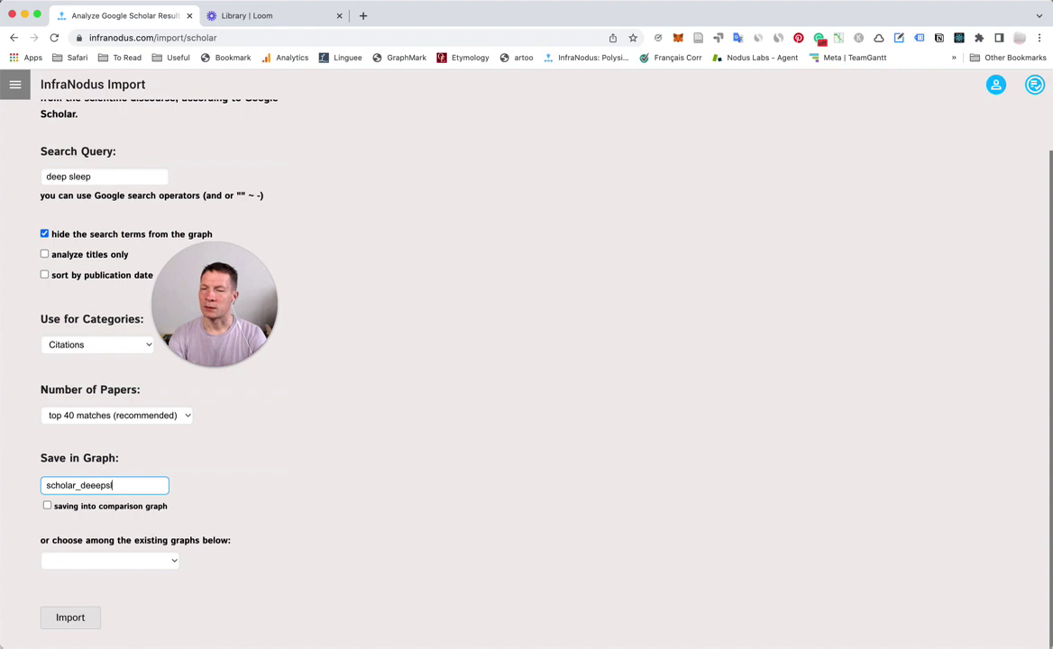
left_click(72, 620)
left_click(91, 416)
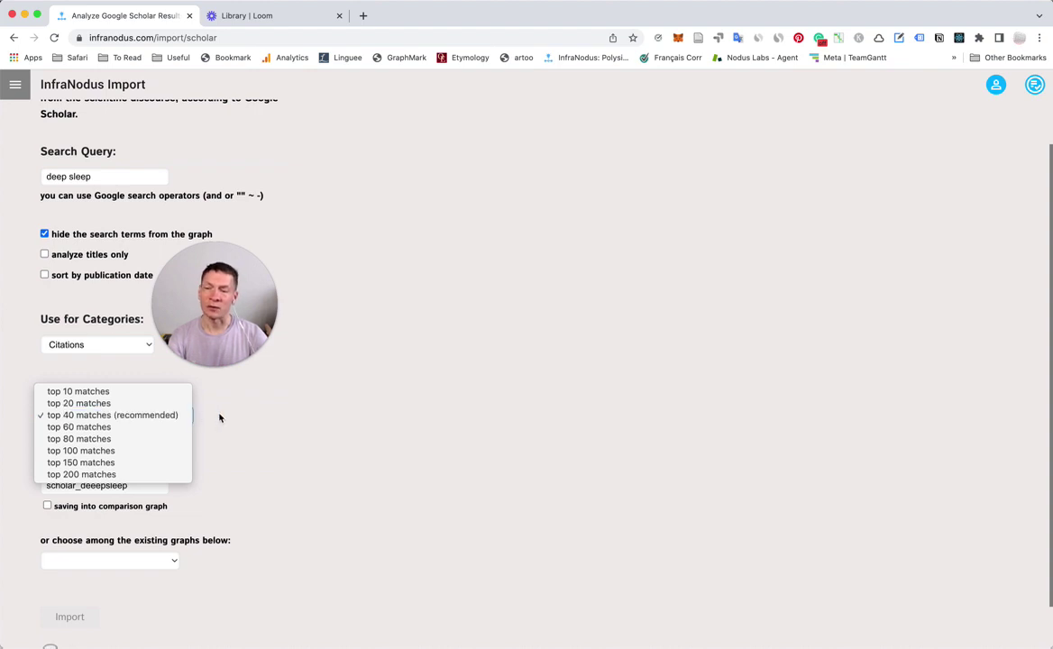
left_click(174, 414)
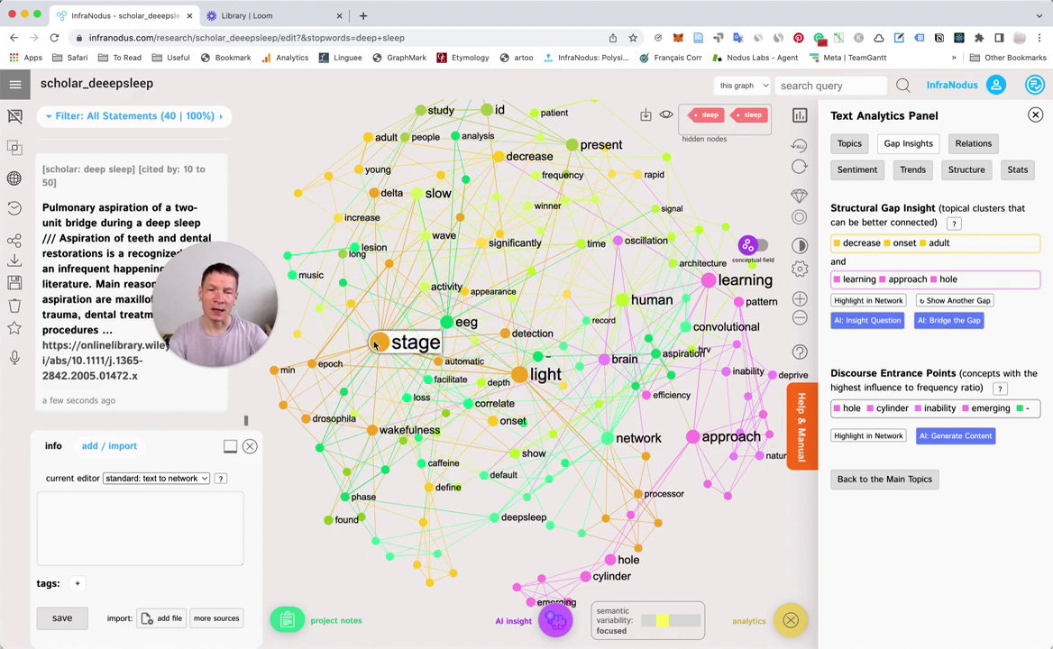
Select the 'light' node to filter scholar_deeepsleep to its 11 statements
left_click(520, 373)
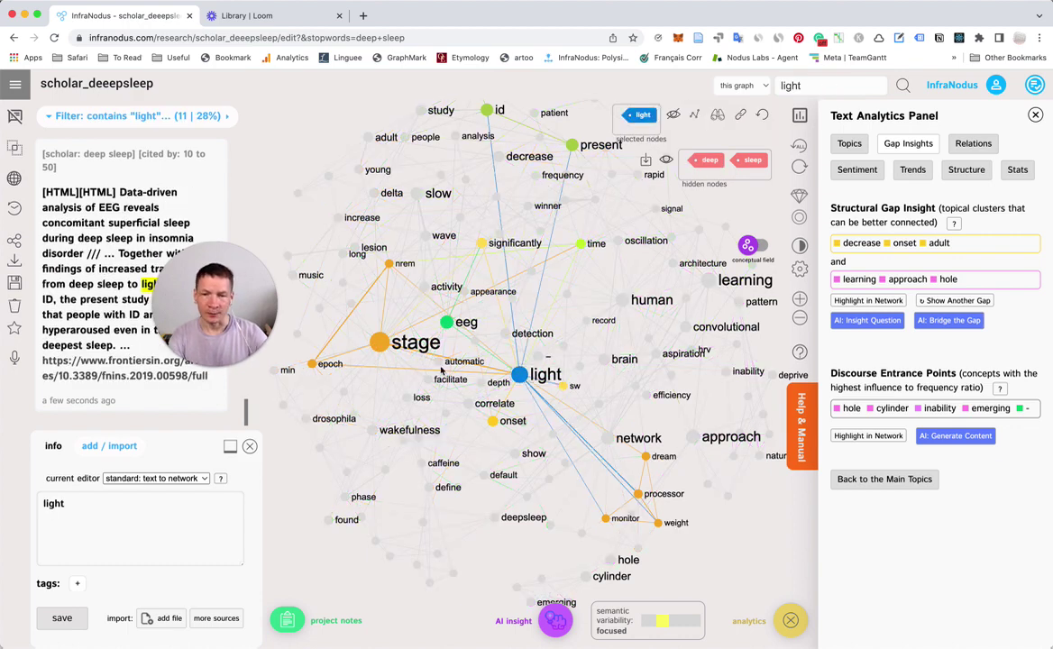
Add 'stage' to see the 4 light-and-stage statements, browse them, then deselect stage
left_click(378, 342)
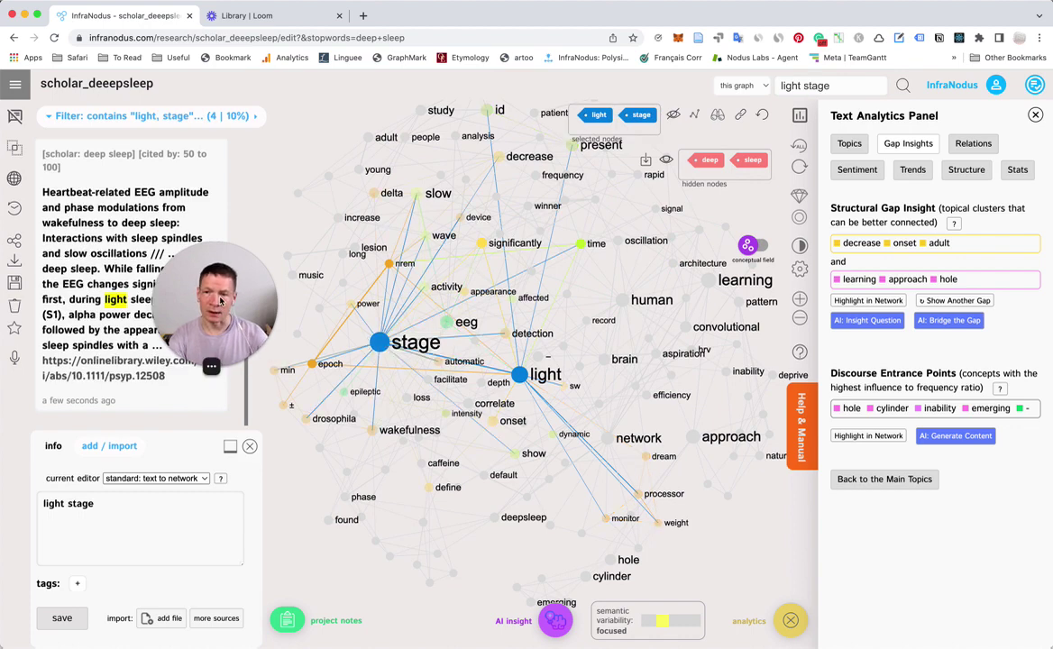
left_click_drag(220, 302, 287, 260)
scroll(174, 284, "up", 5)
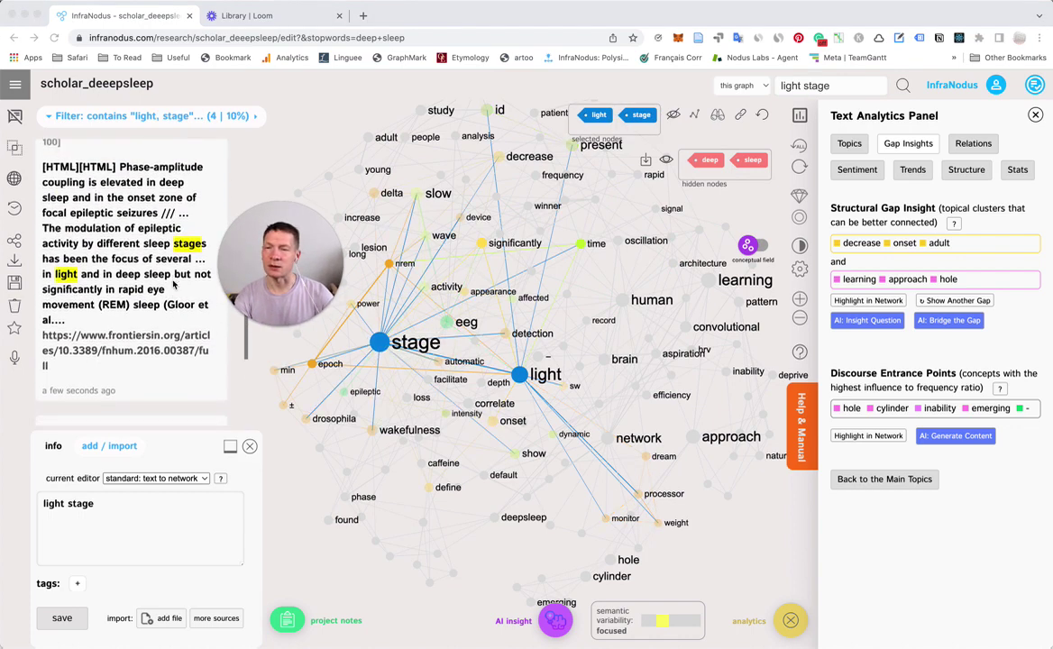
scroll(174, 284, "down", 5)
scroll(174, 284, "up", 5)
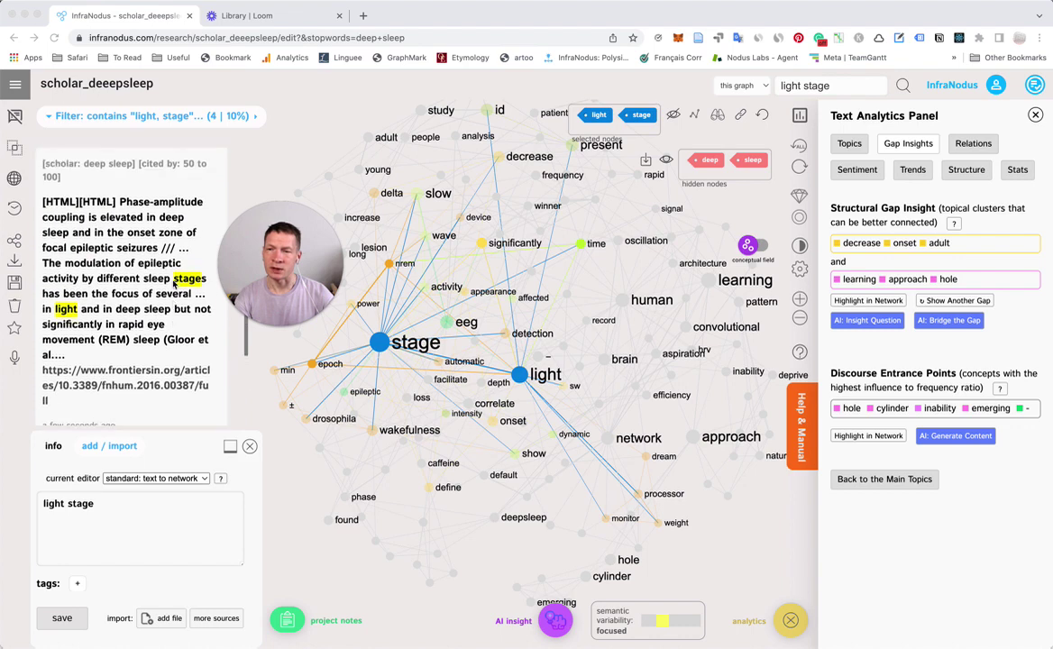
scroll(174, 287, "down", 2)
scroll(174, 284, "down", 5)
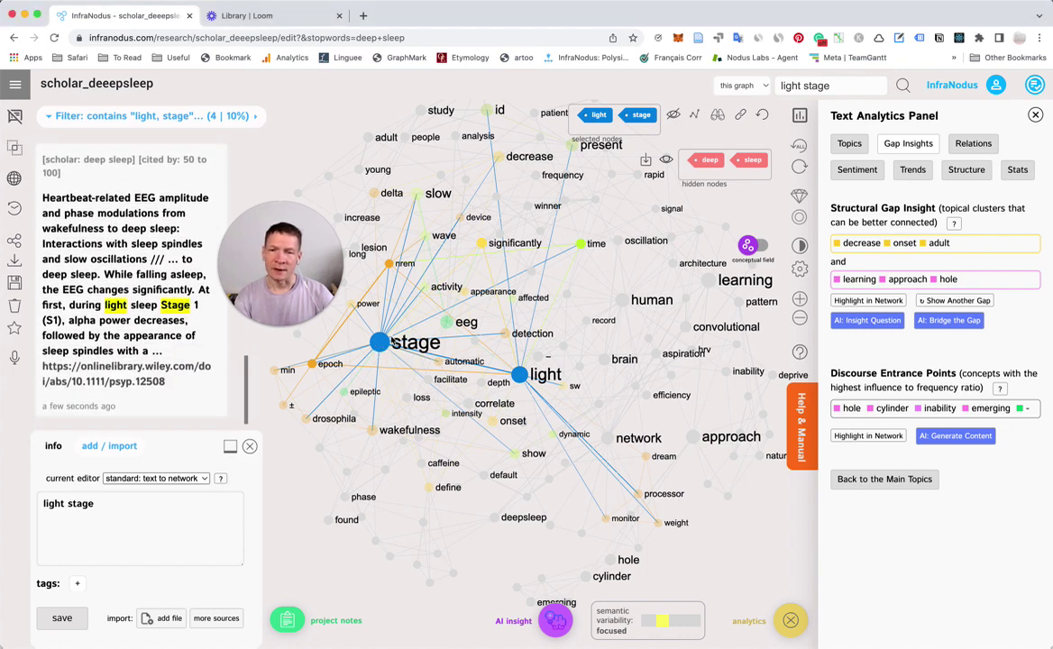
left_click(387, 340)
left_click(519, 374)
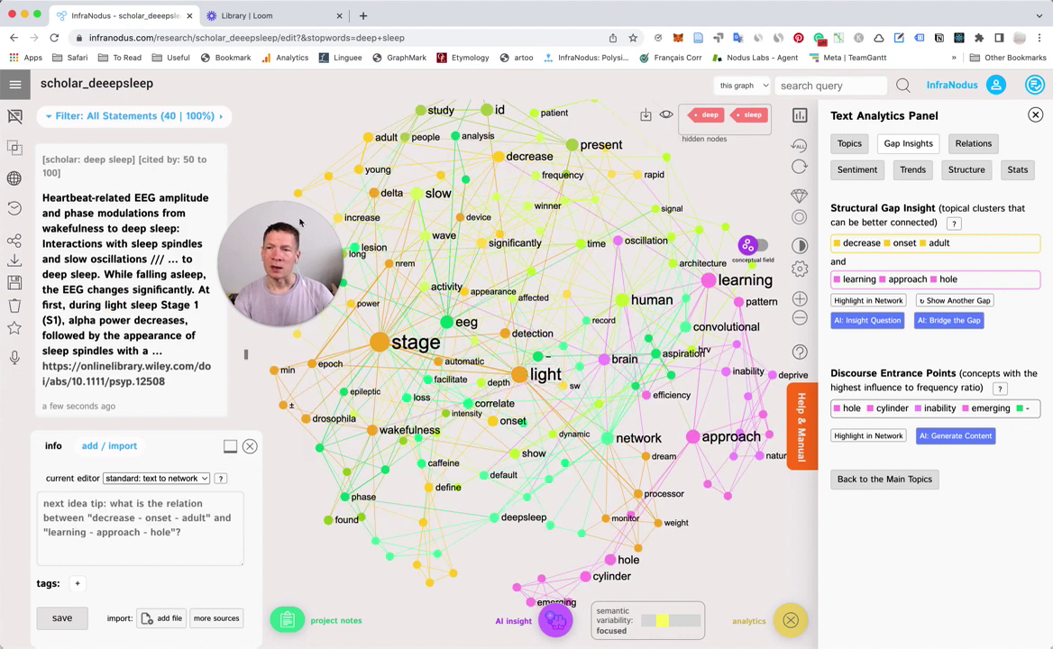
left_click(133, 115)
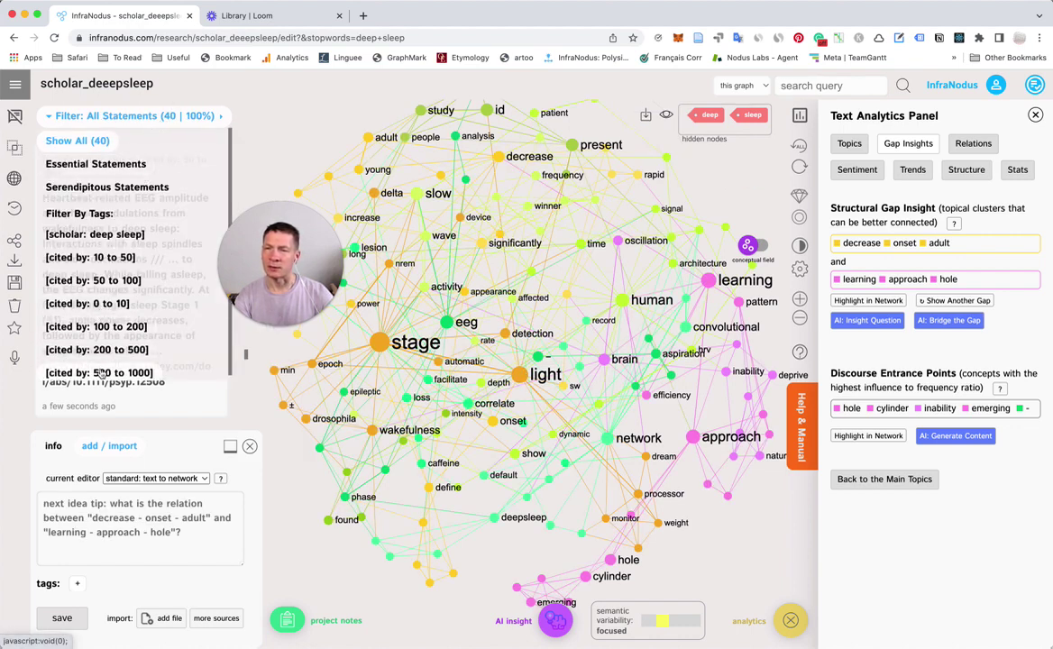
scroll(113, 361, "down", 1)
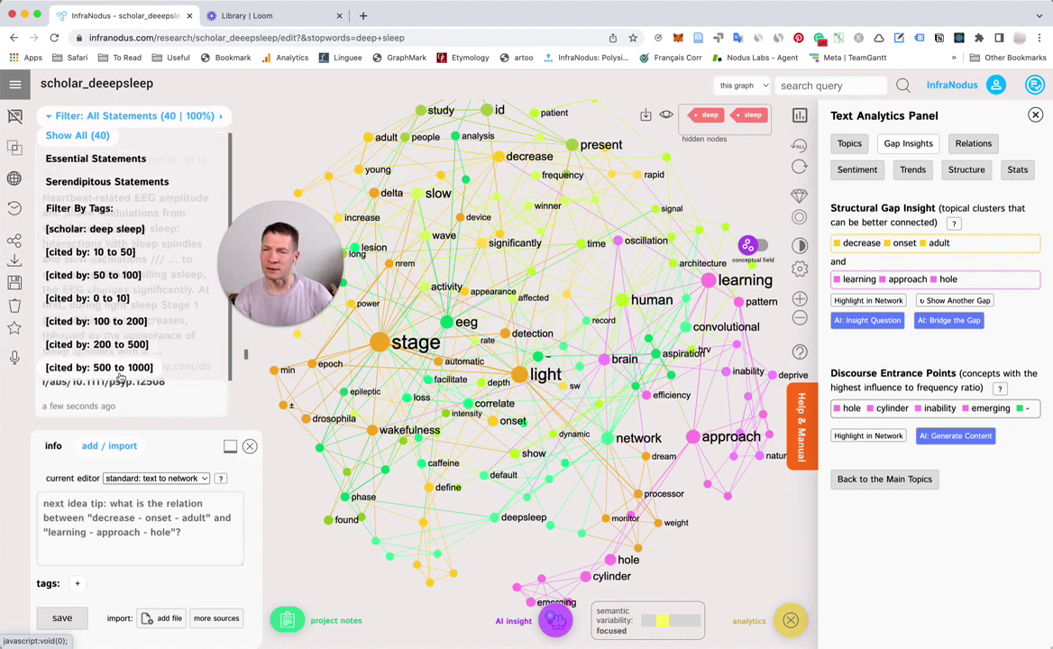
left_click(112, 368)
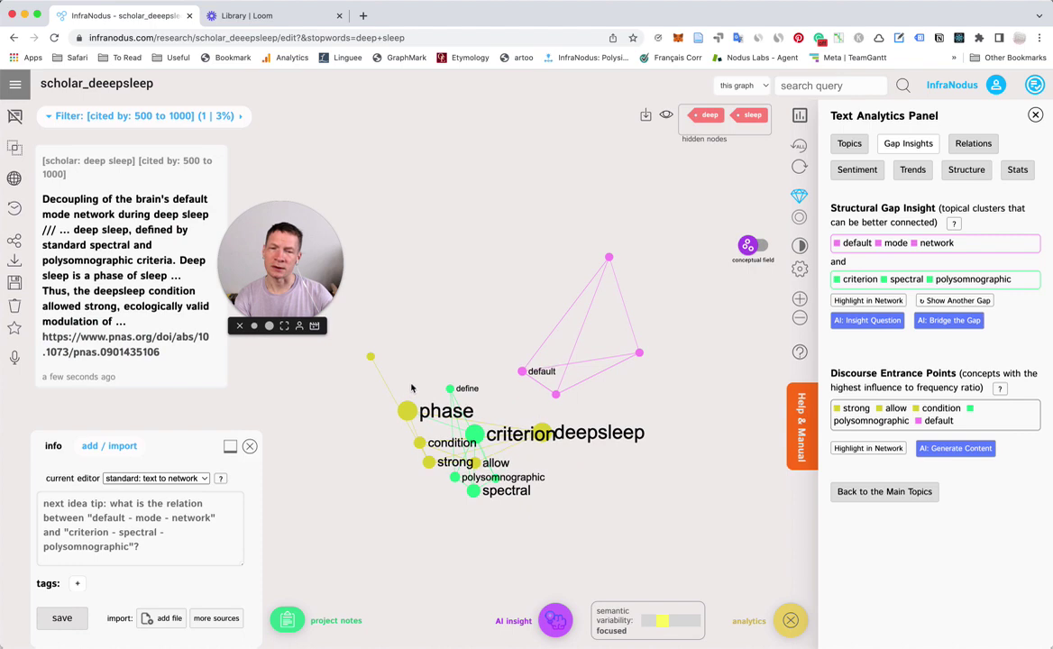
left_click(110, 115)
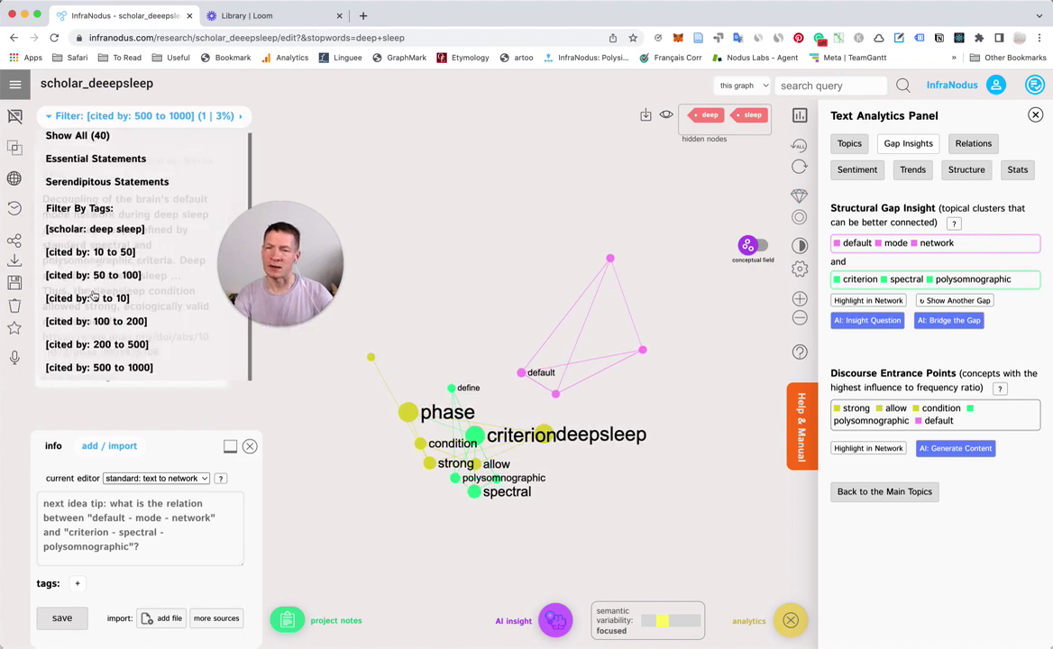
left_click(123, 253)
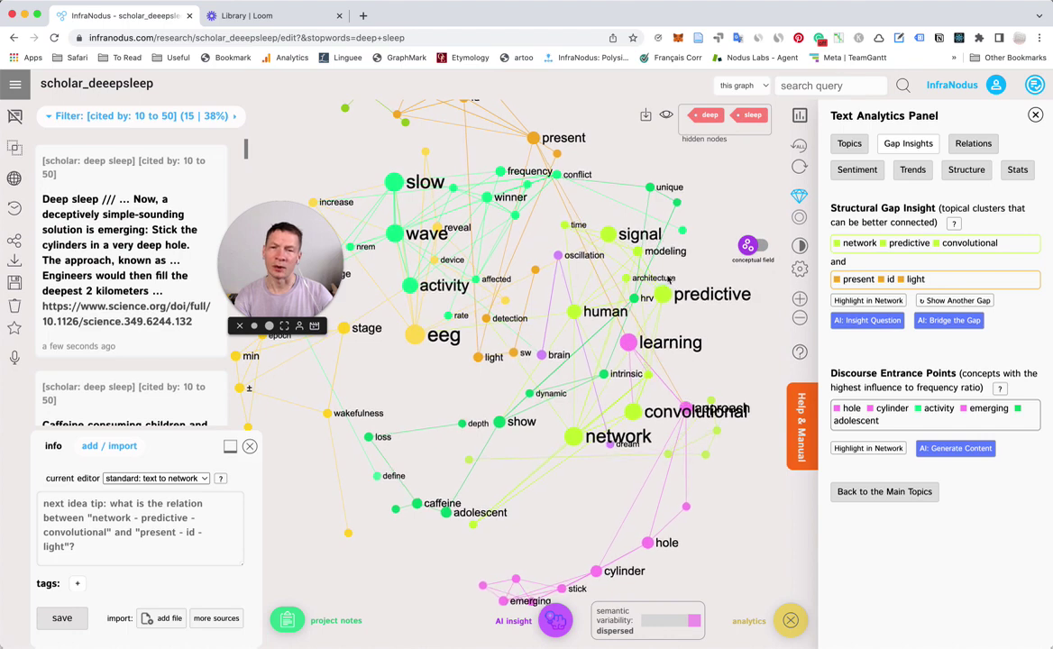
left_click(90, 116)
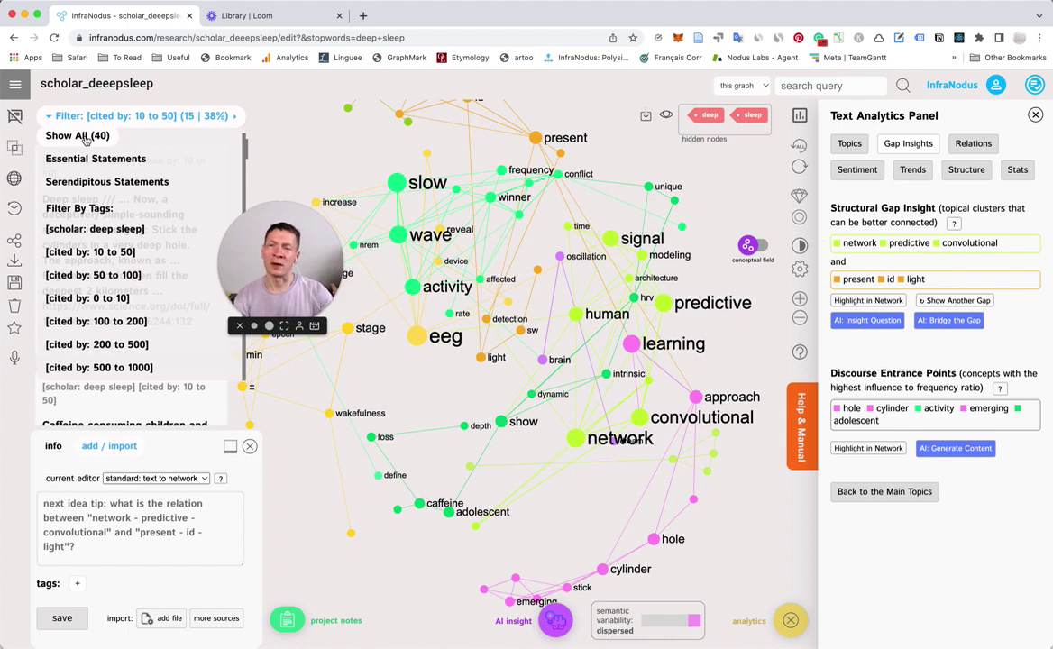
left_click(86, 136)
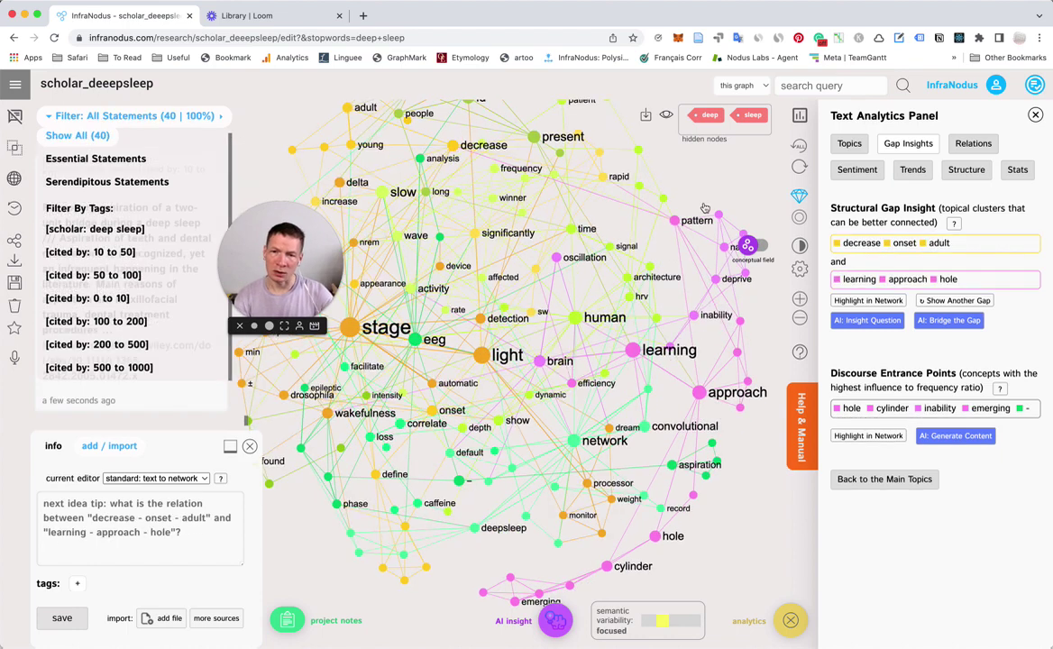
left_click_drag(293, 268, 325, 365)
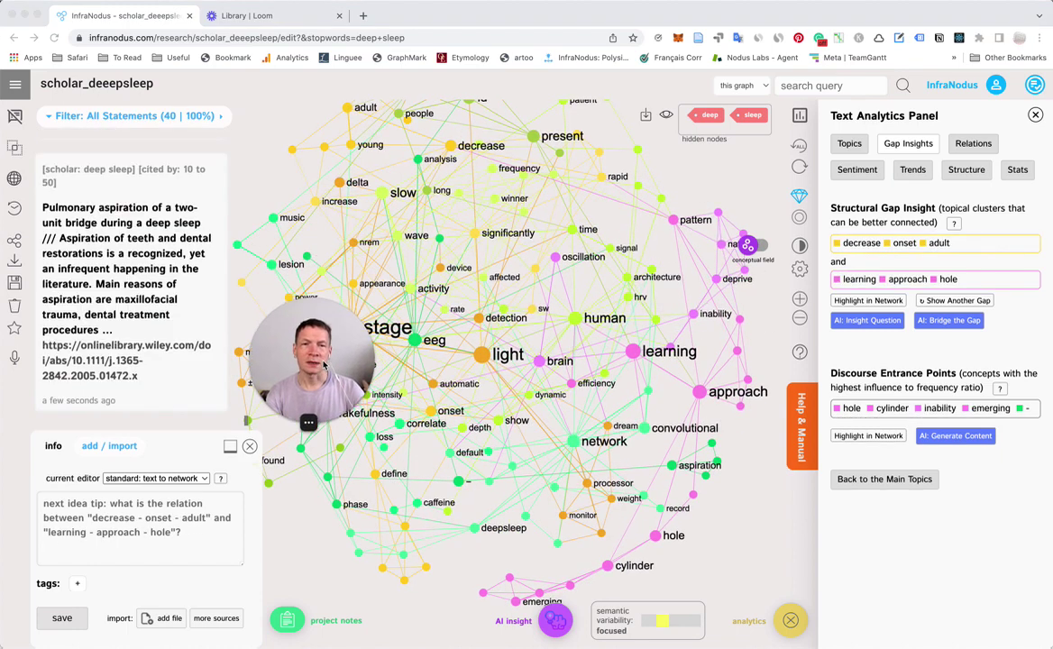
Unhide deep and sleep, switch to Topics, then hide the sleep and deep nodes
left_click(666, 115)
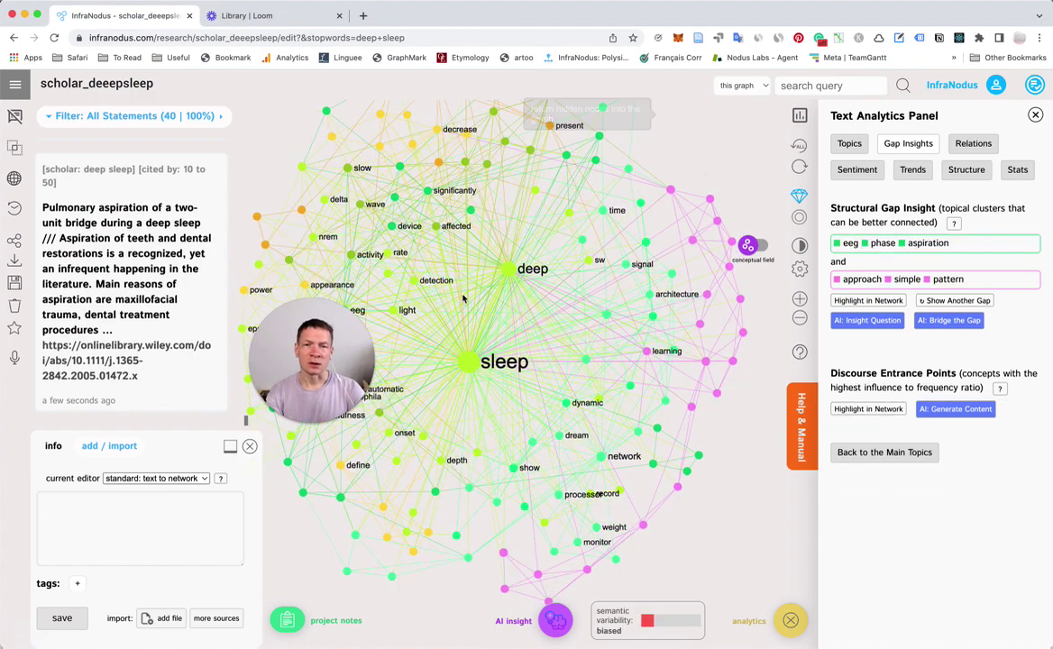
left_click(873, 455)
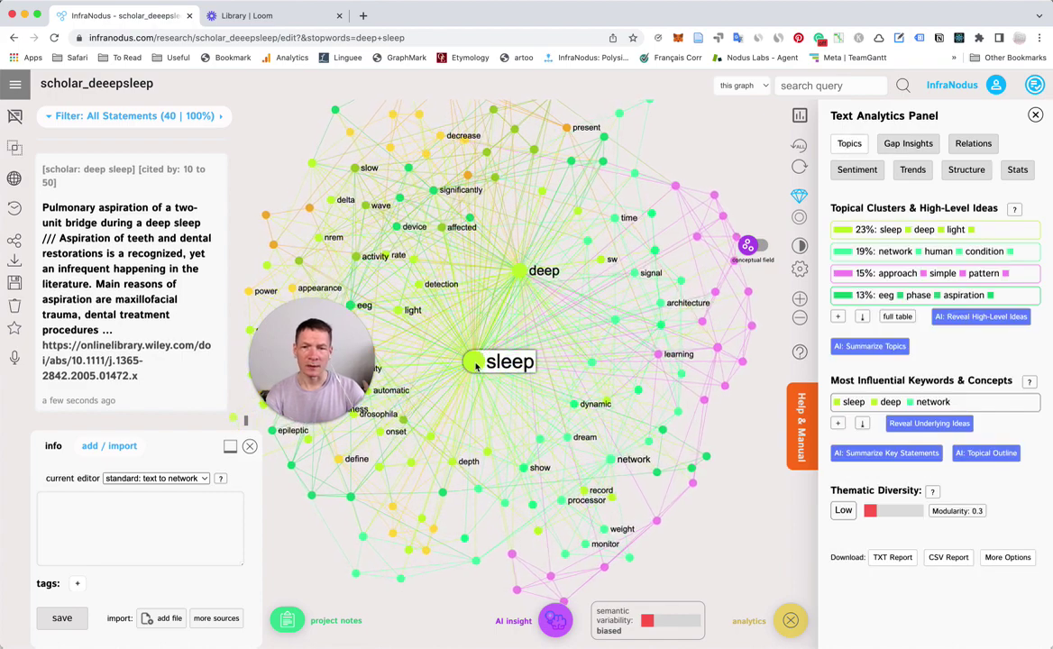
left_click(478, 362)
left_click(520, 271)
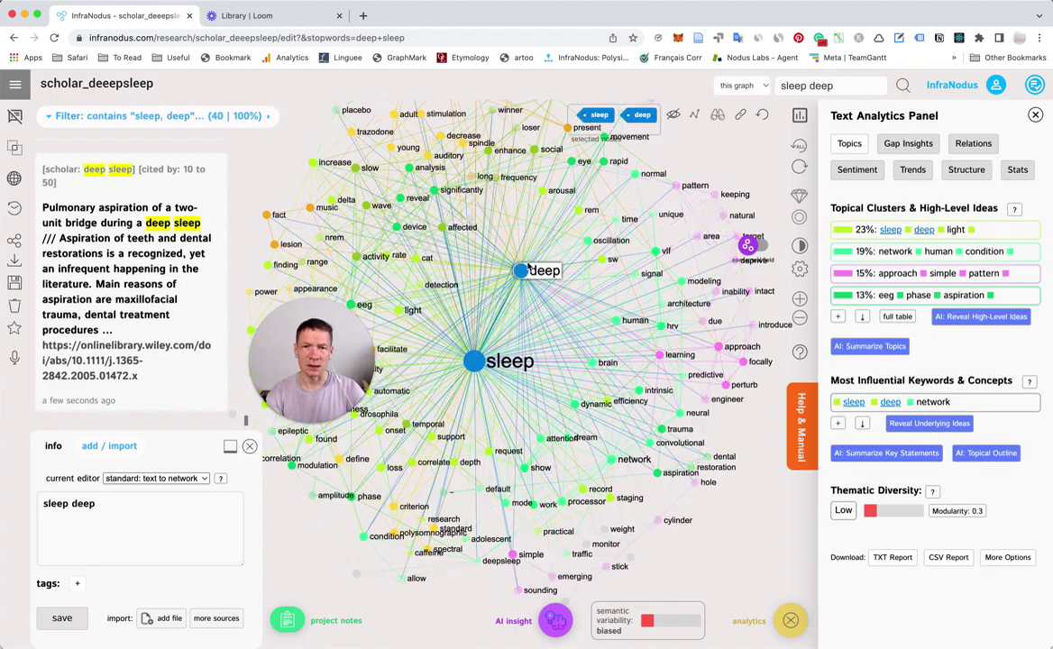
left_click(675, 120)
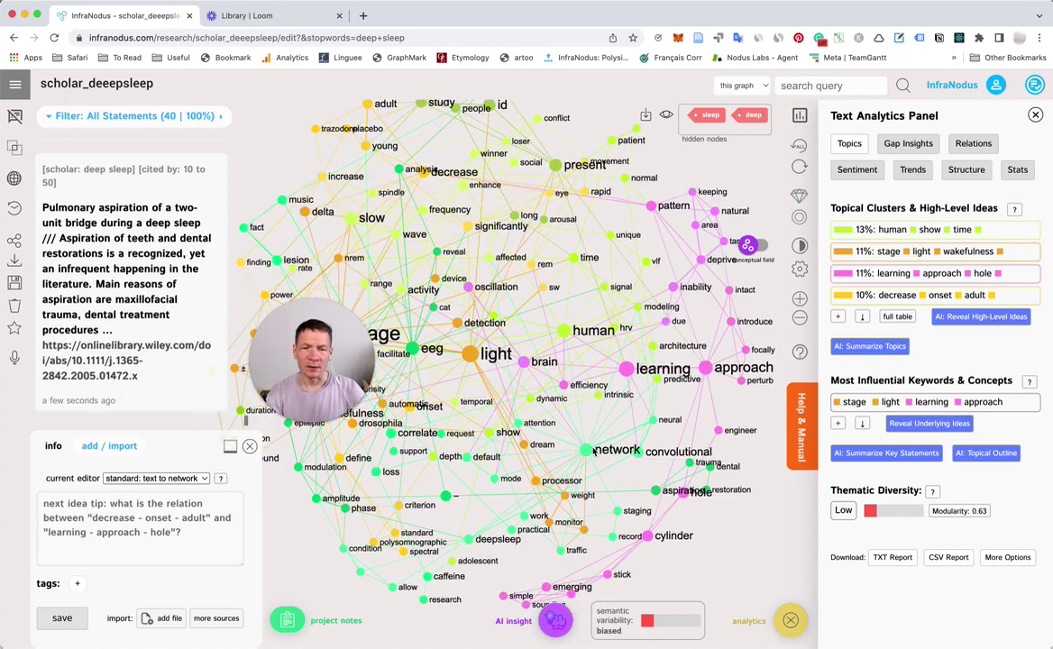
Select the convolutional and network nodes and fetch Google results for that pair
left_click(637, 452)
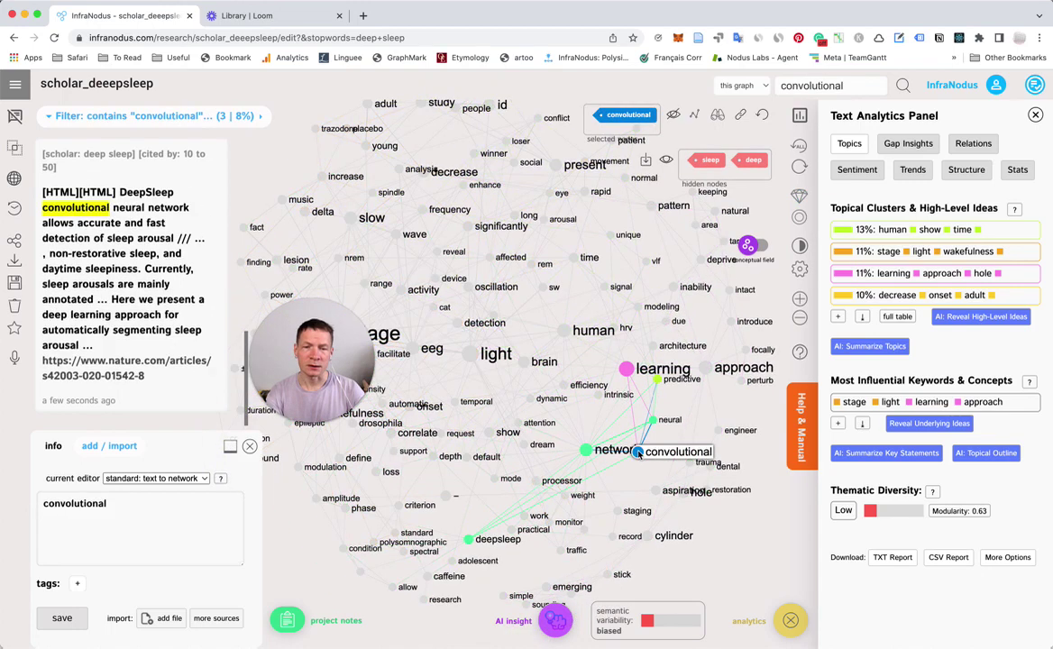
left_click(586, 449)
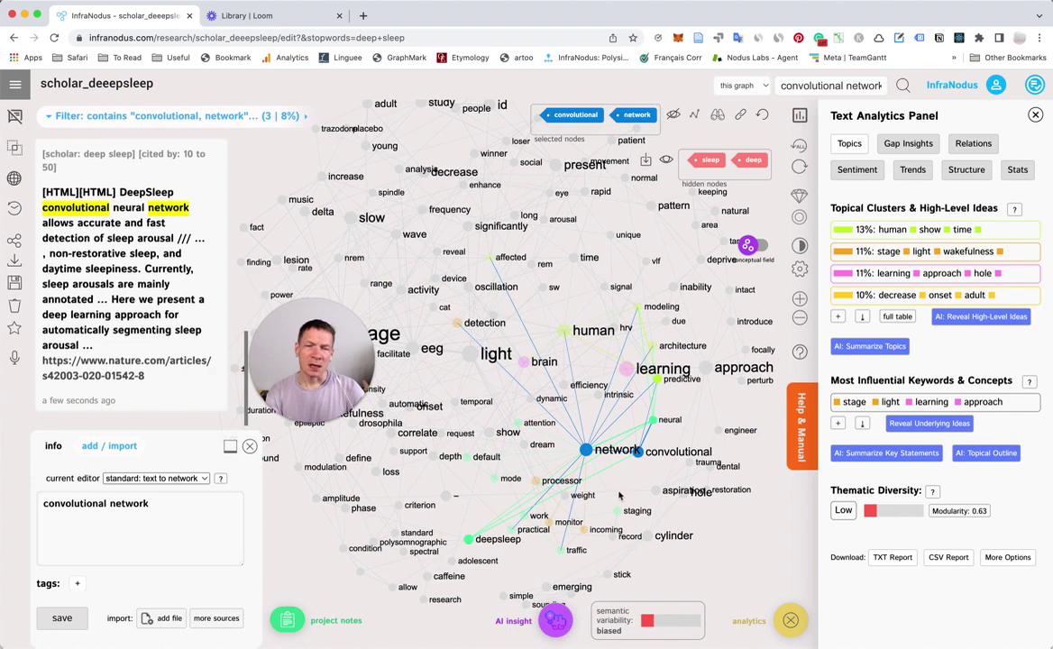
scroll(183, 260, "down", 4)
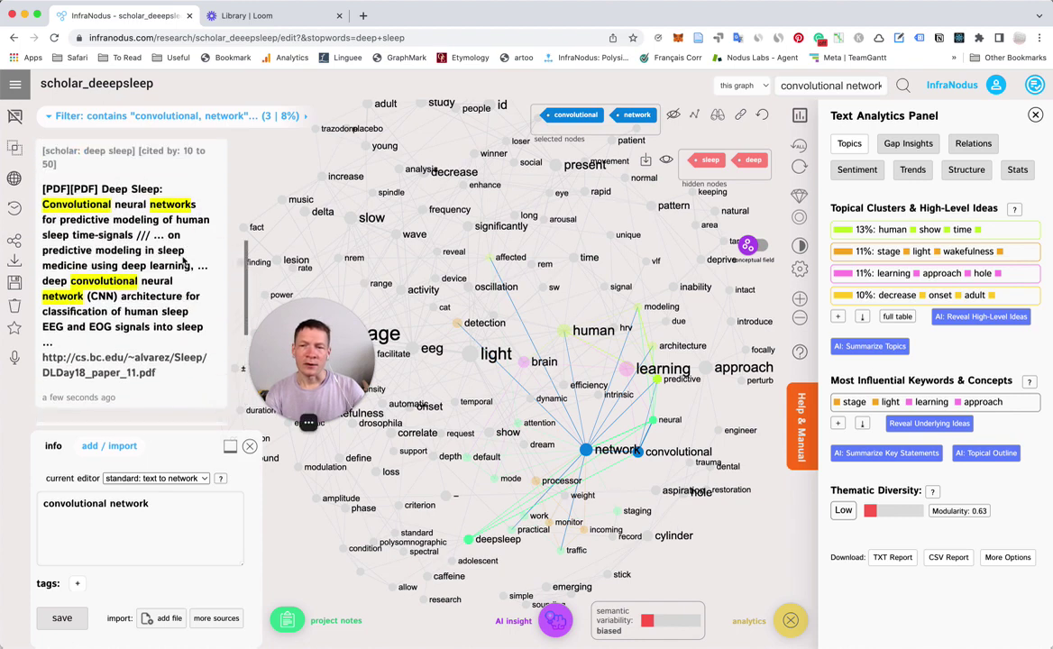
scroll(183, 261, "up", 3)
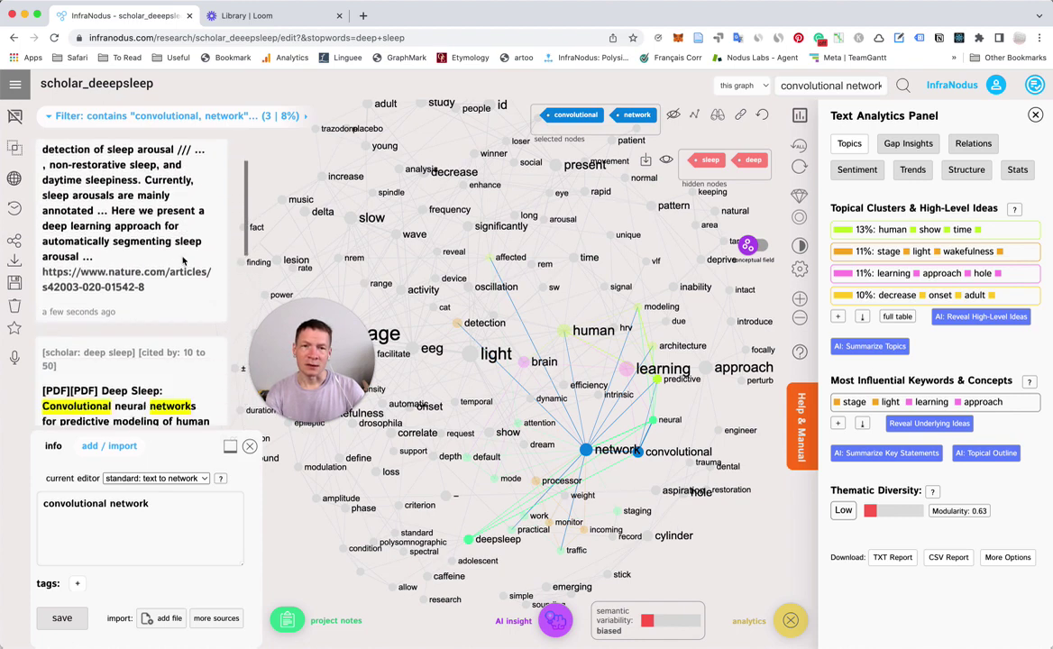
left_click(696, 113)
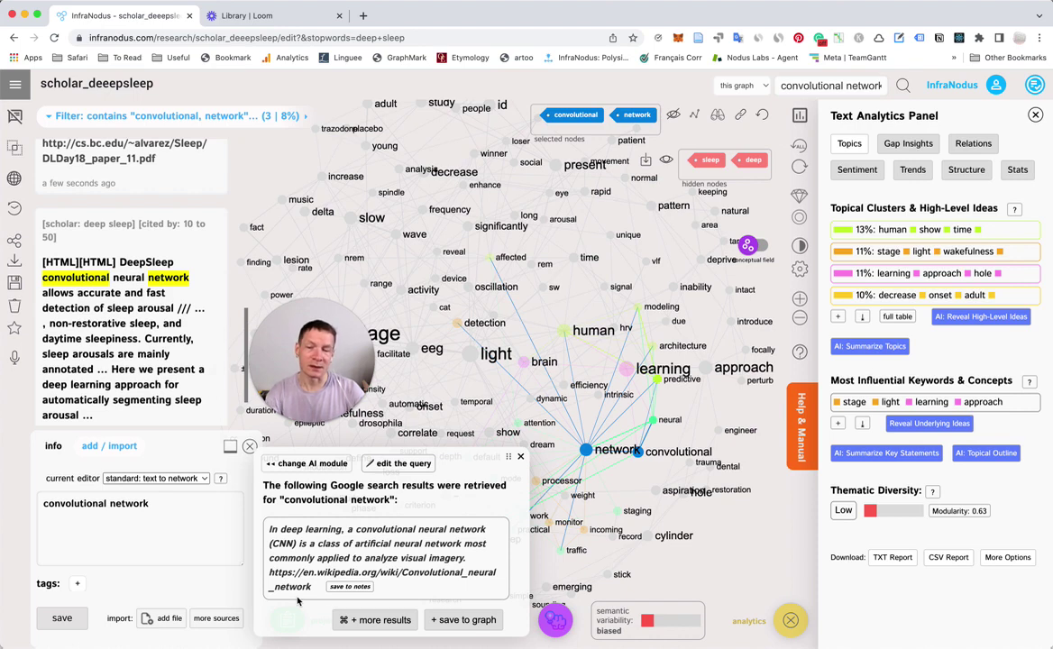
Save Google's CNN definition to the graph, close the results, and deselect convolutional and network
left_click(457, 630)
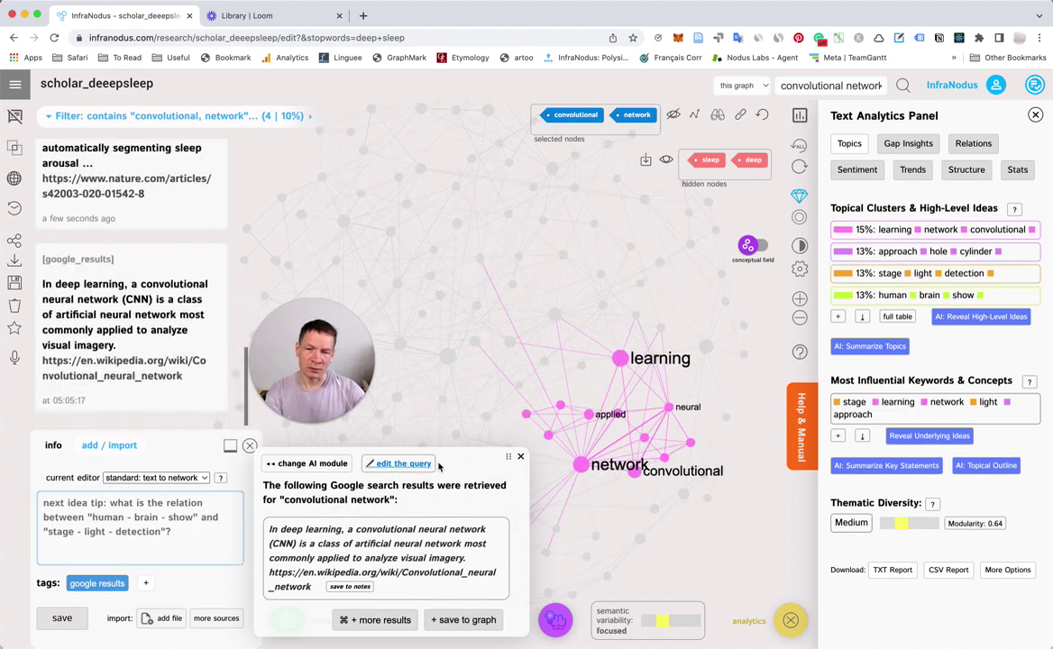
left_click(371, 466)
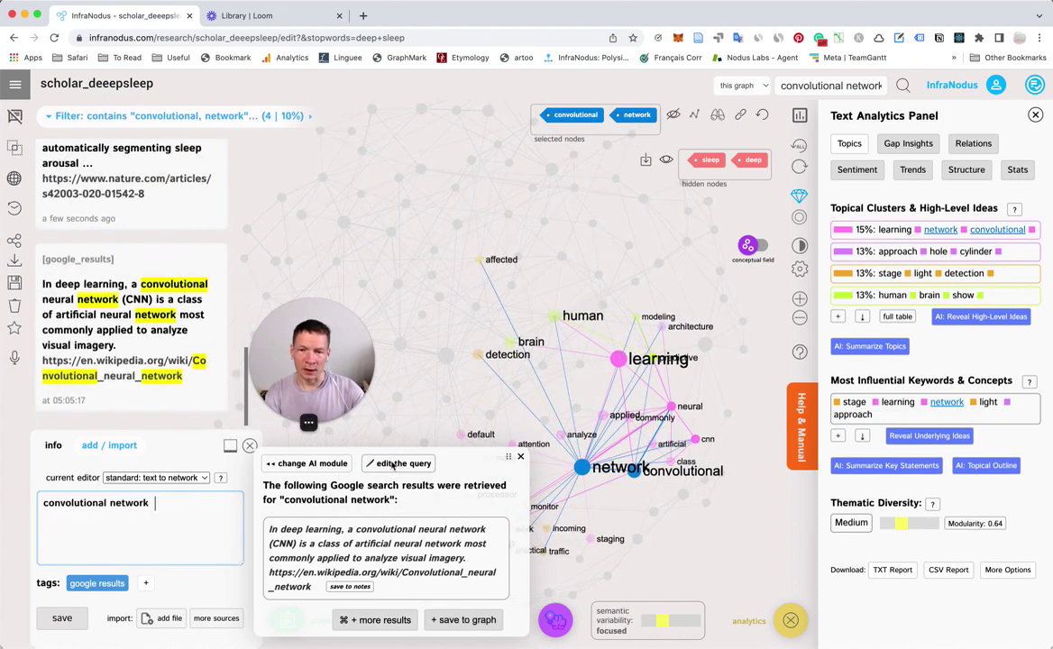
left_click(520, 459)
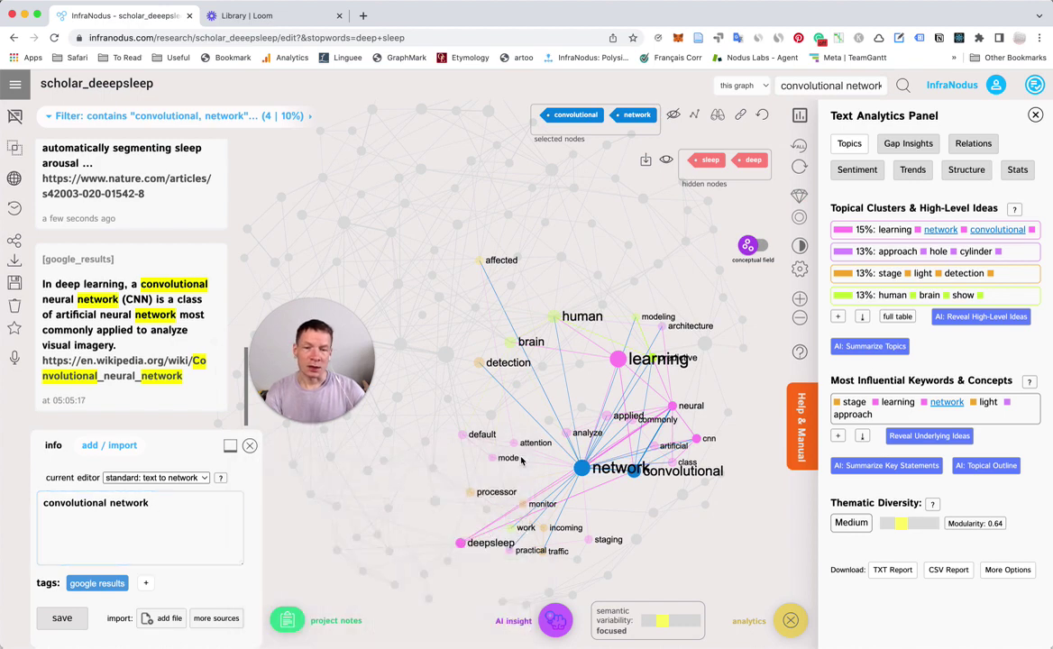
left_click(637, 474)
left_click(584, 467)
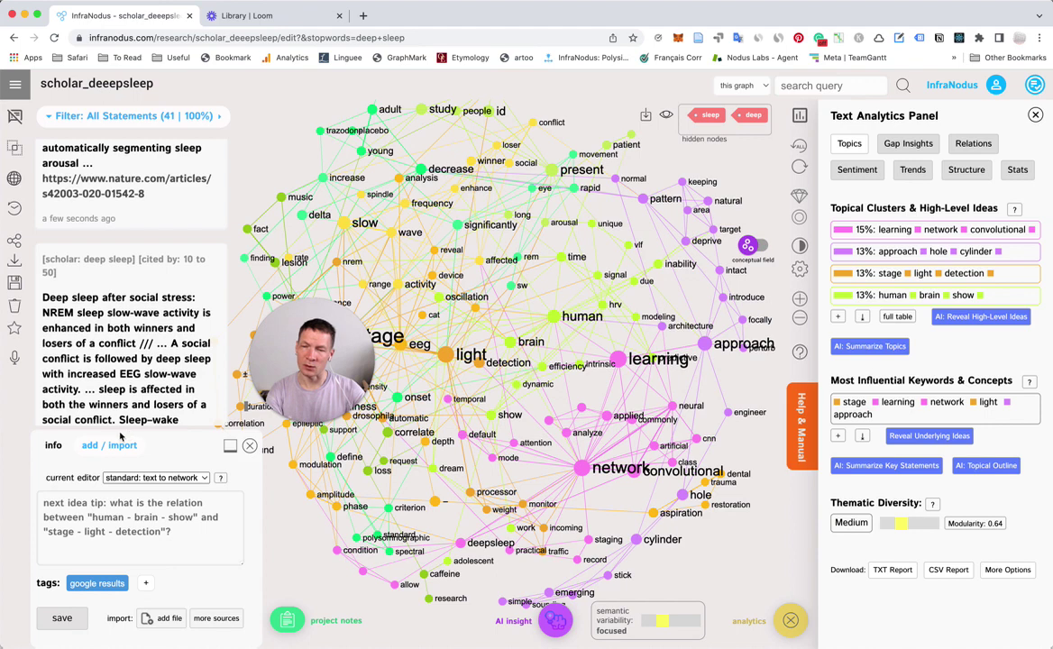
Choose a Scientific Publications import with Google Scholar as the academic source
left_click(250, 445)
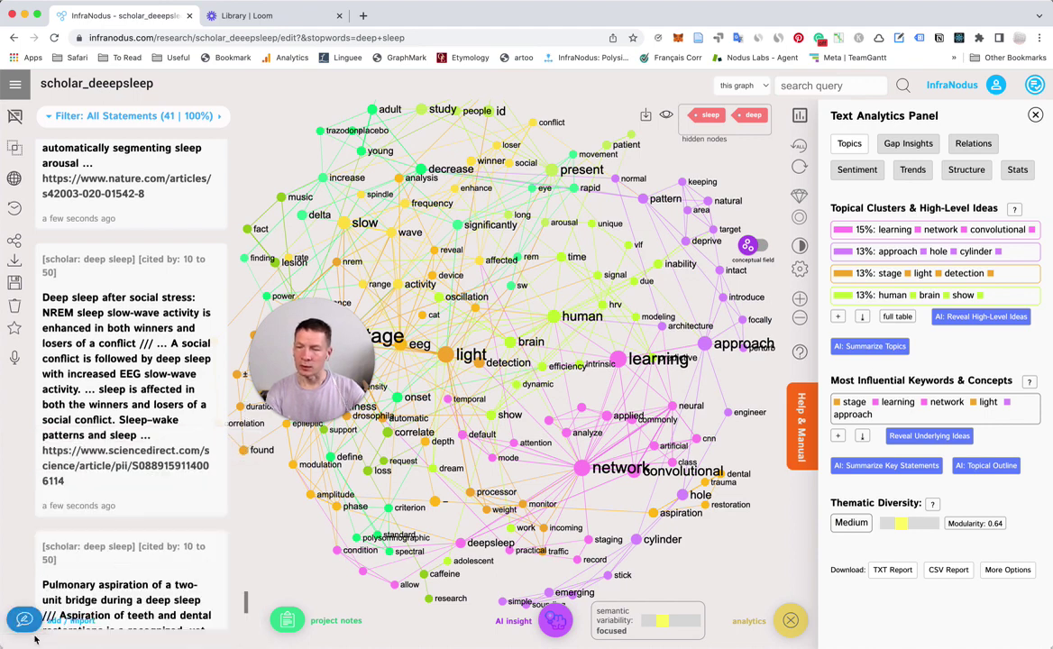
left_click(23, 618)
left_click(216, 618)
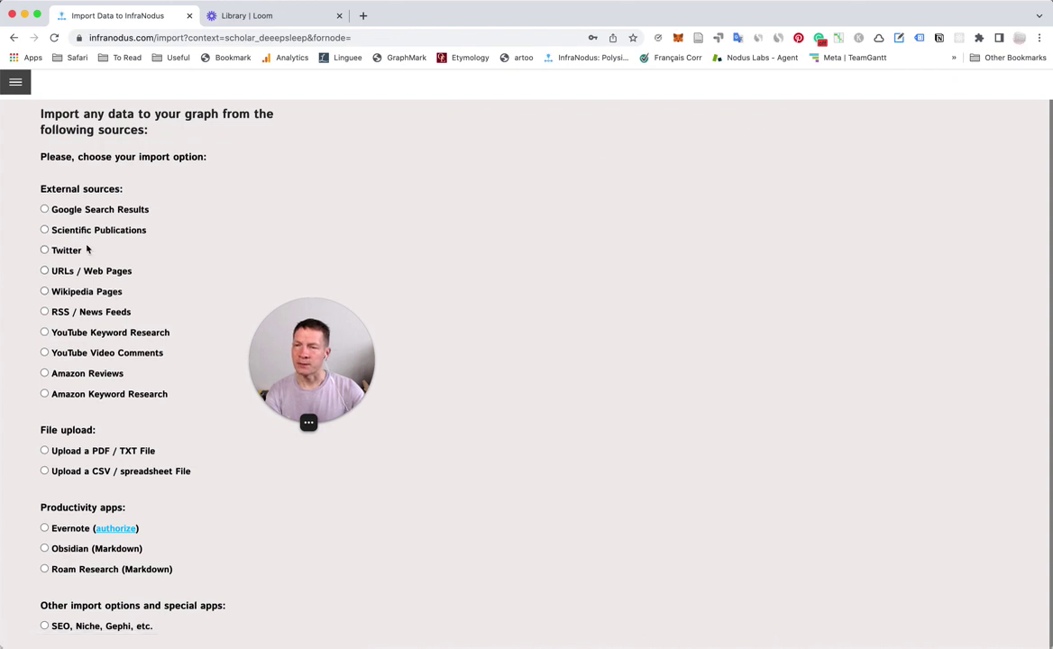
left_click(81, 231)
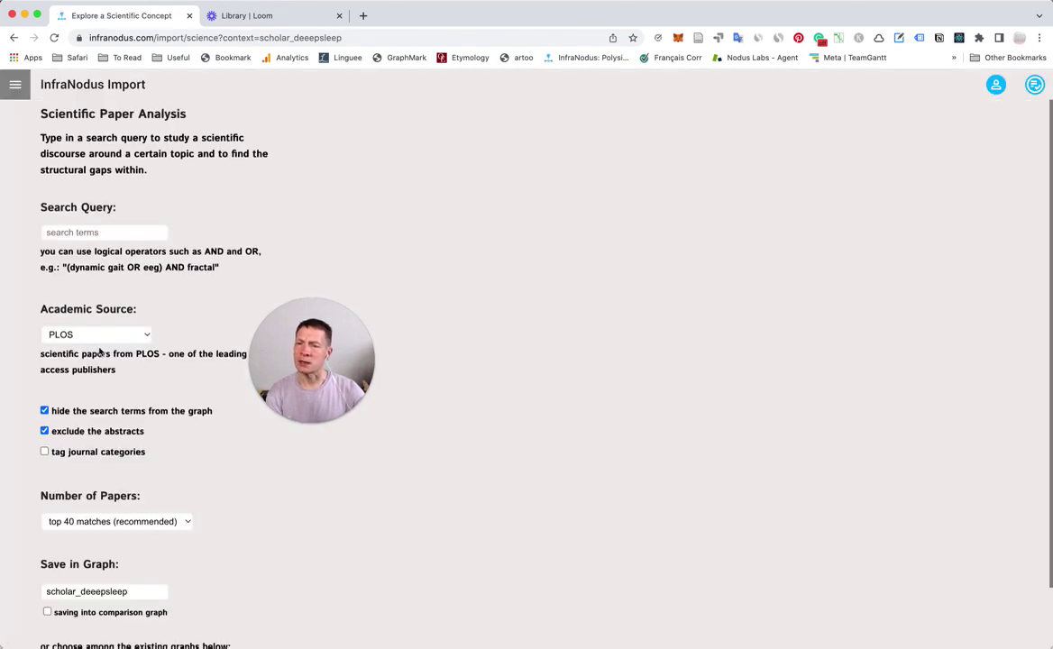
left_click(99, 333)
left_click(80, 380)
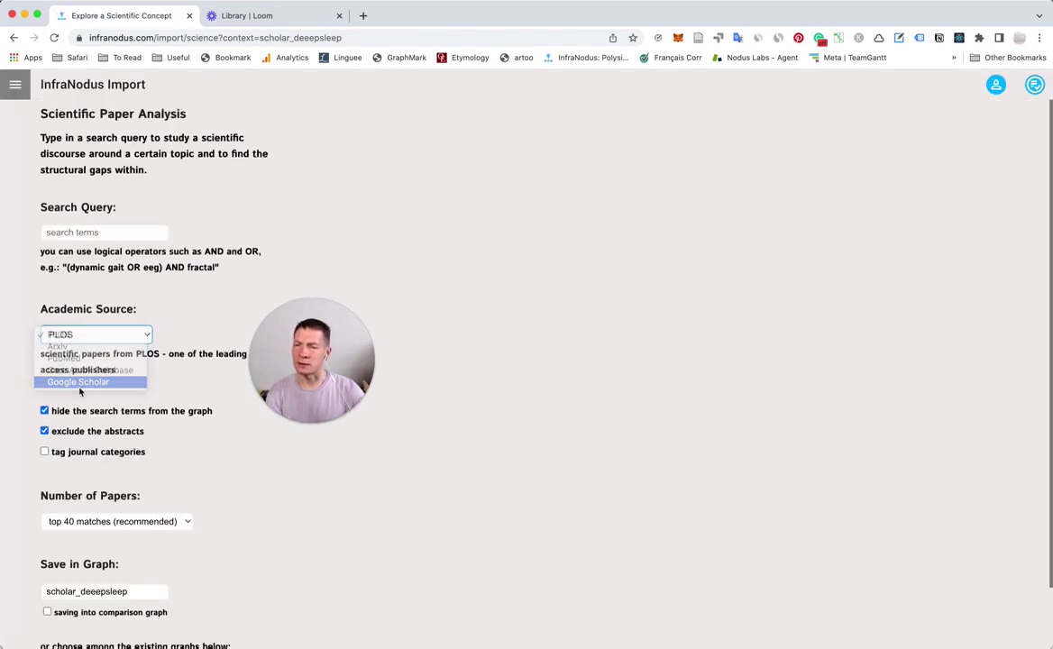
Import Scholar results for 'deep sleep brain networks' into the existing scholar_deeepsleep graph
left_click(83, 231)
type("deep sleep c")
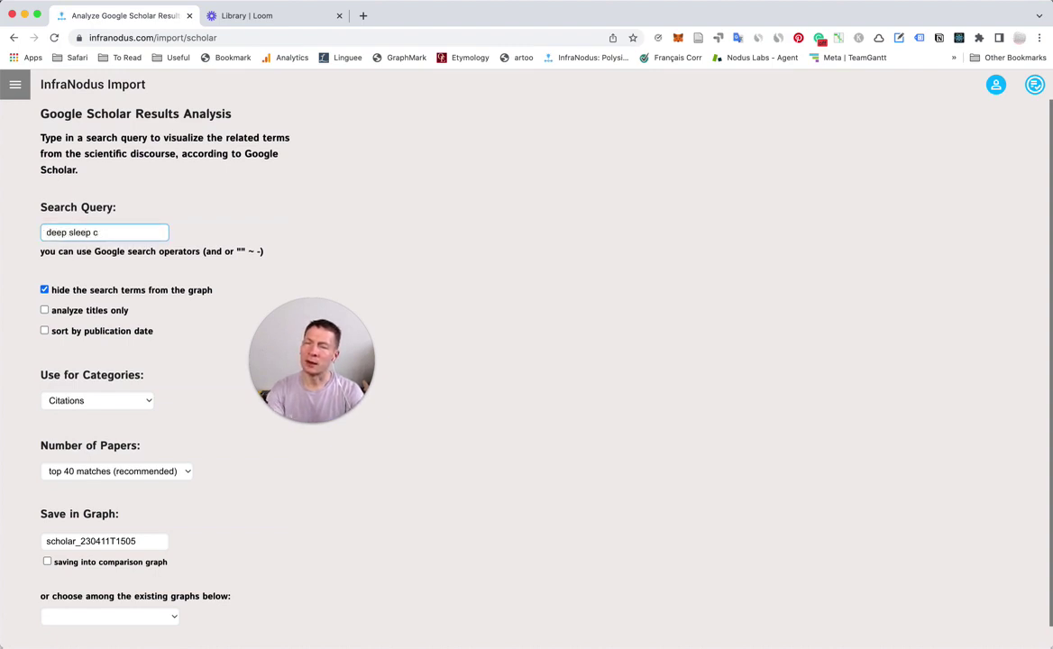
key("BackSpace")
type("sleep brain br")
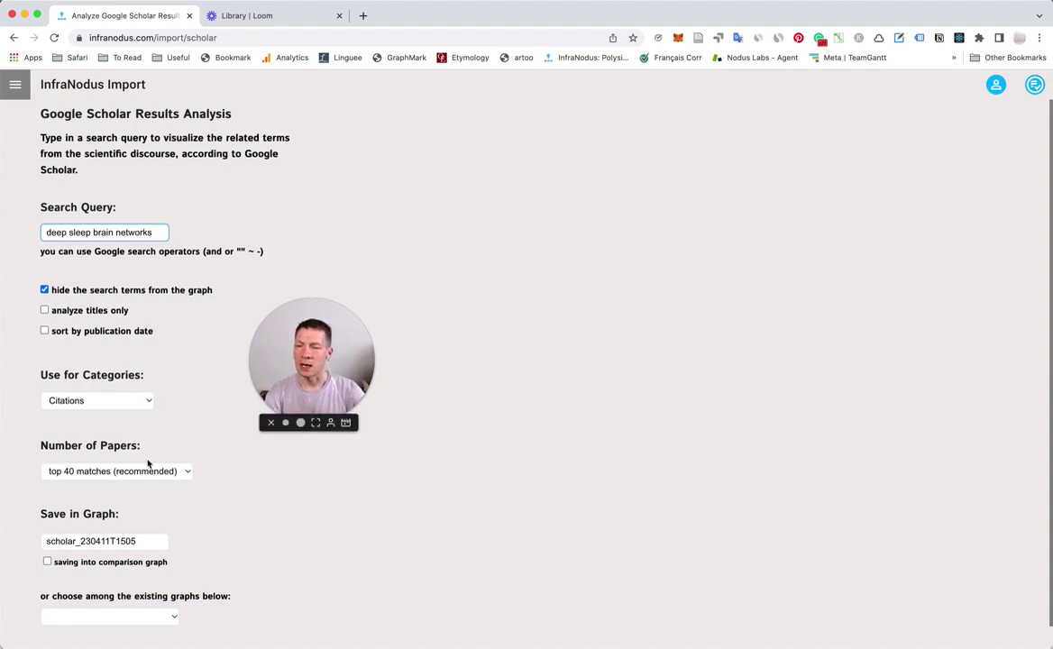
scroll(88, 497, "down", 2)
left_click(83, 562)
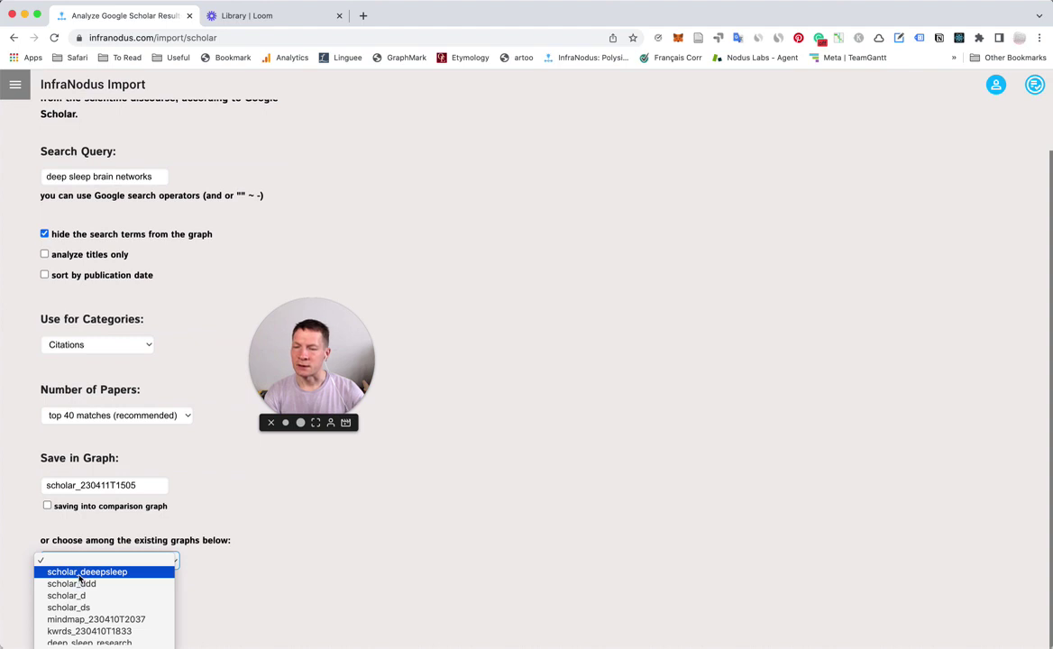
left_click(79, 575)
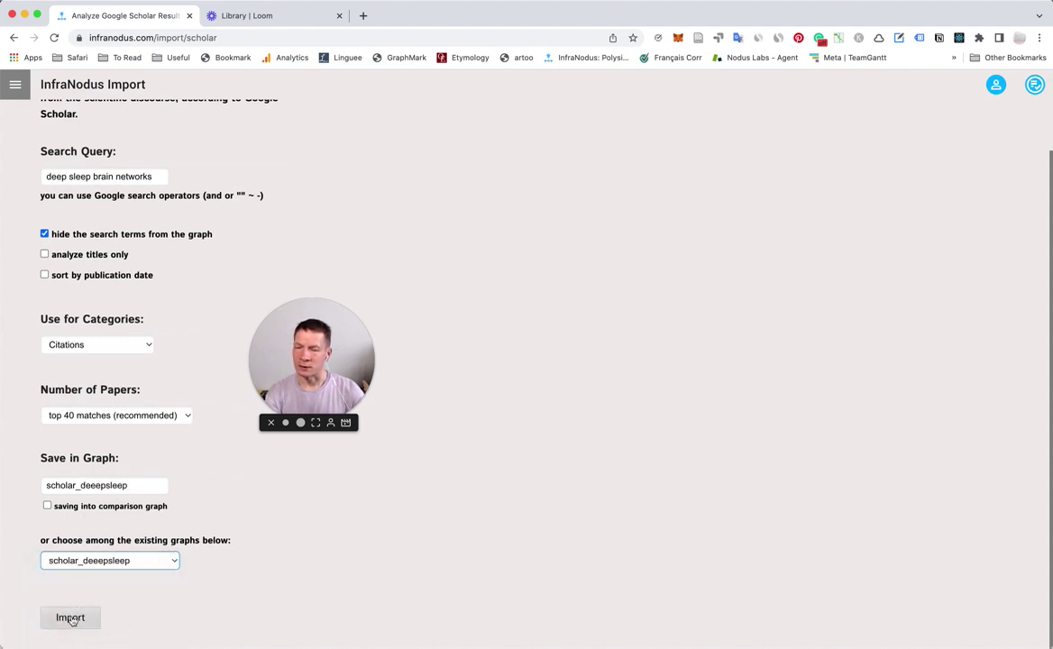
left_click(71, 620)
scroll(264, 582, "down", 3)
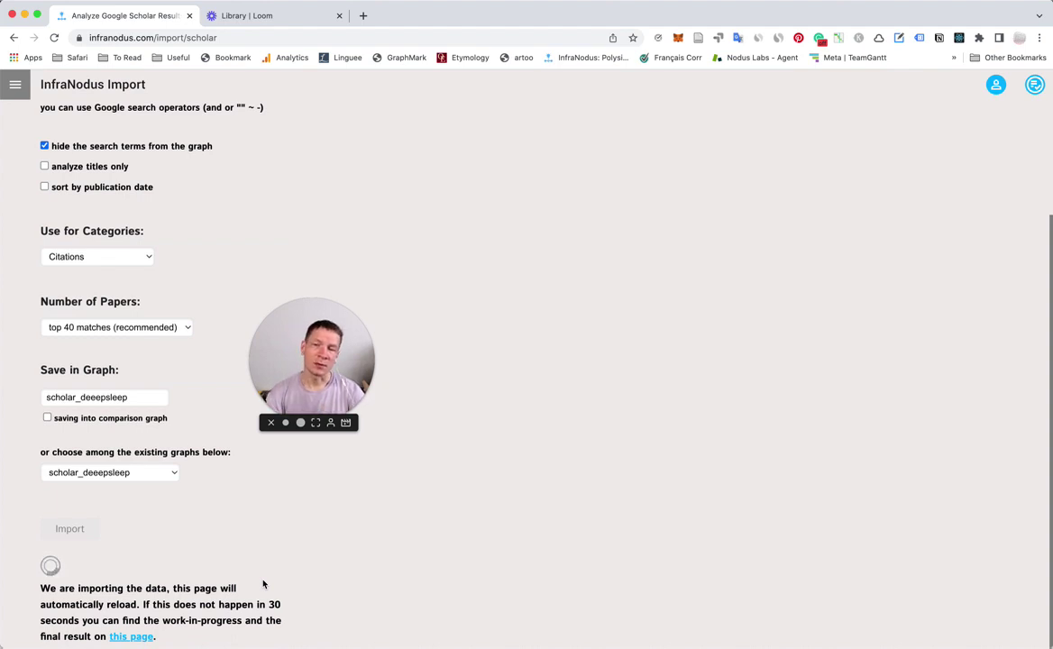
Scroll through the 81 statements in the updated scholar_deeepsleep graph and its topic analysis
scroll(227, 353, "up", 3)
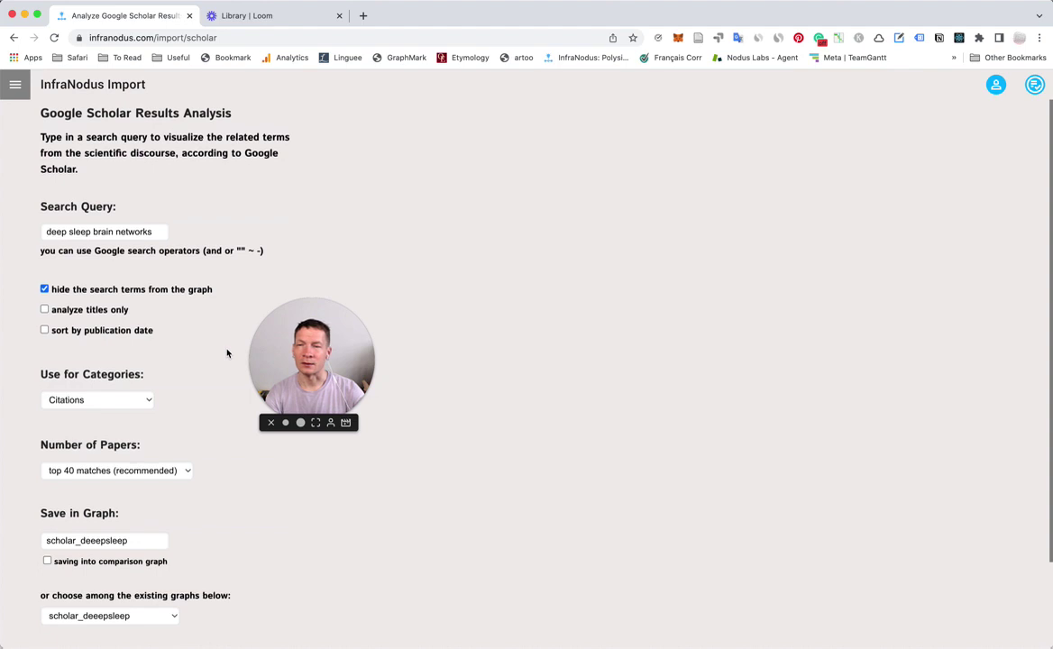
scroll(227, 353, "down", 3)
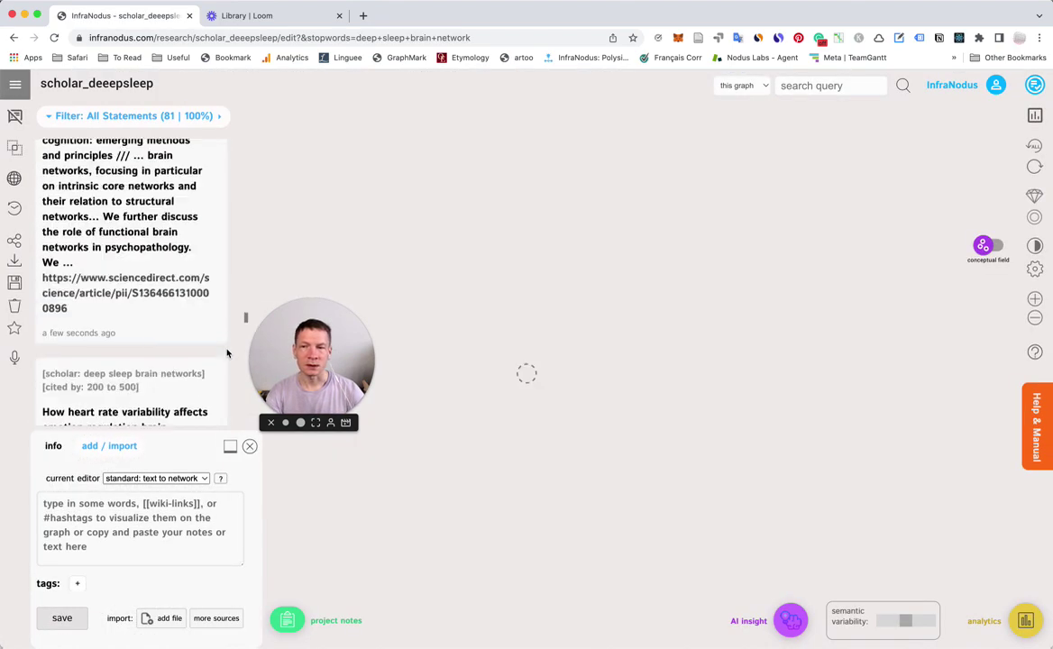
scroll(216, 353, "down", 5)
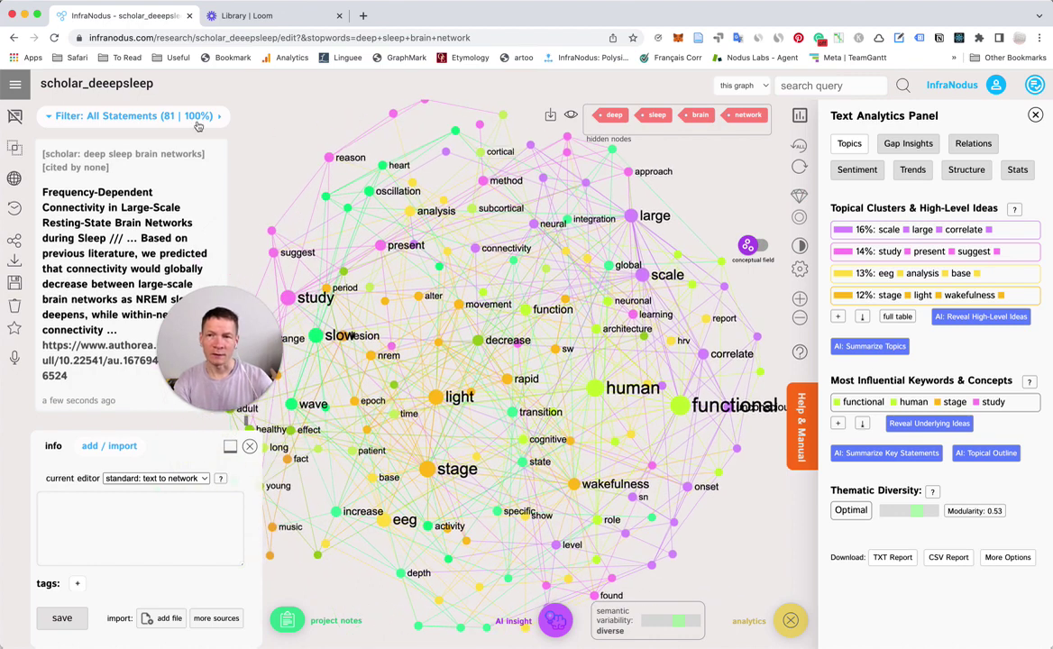
left_click(127, 116)
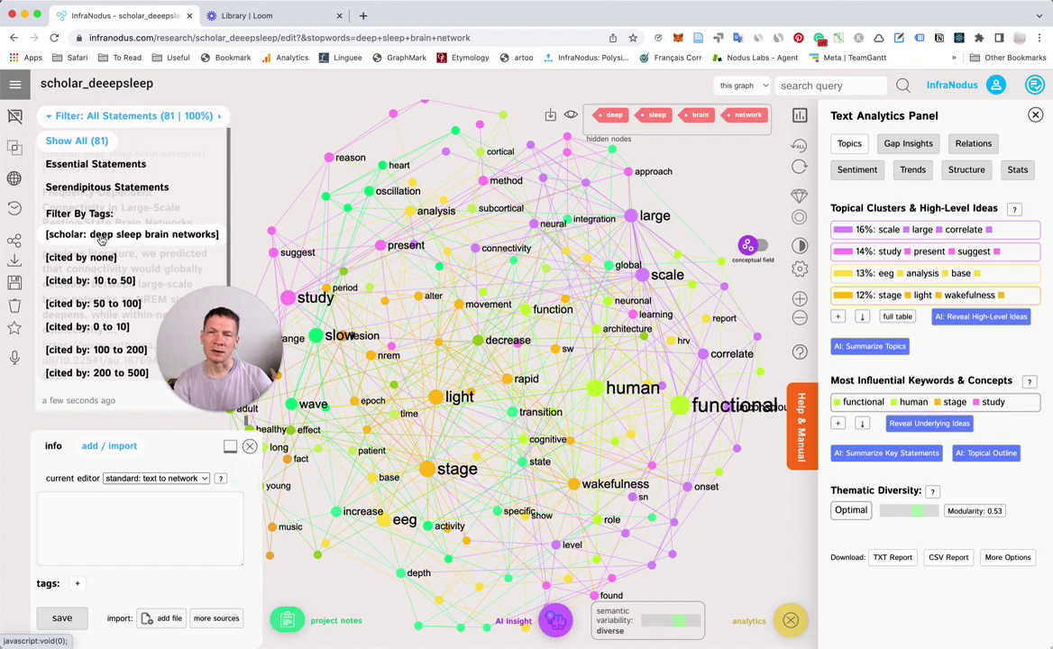
Filter the graph to the 40 statements tagged [scholar: deep sleep] instead of the brain-networks tag
left_click(101, 236)
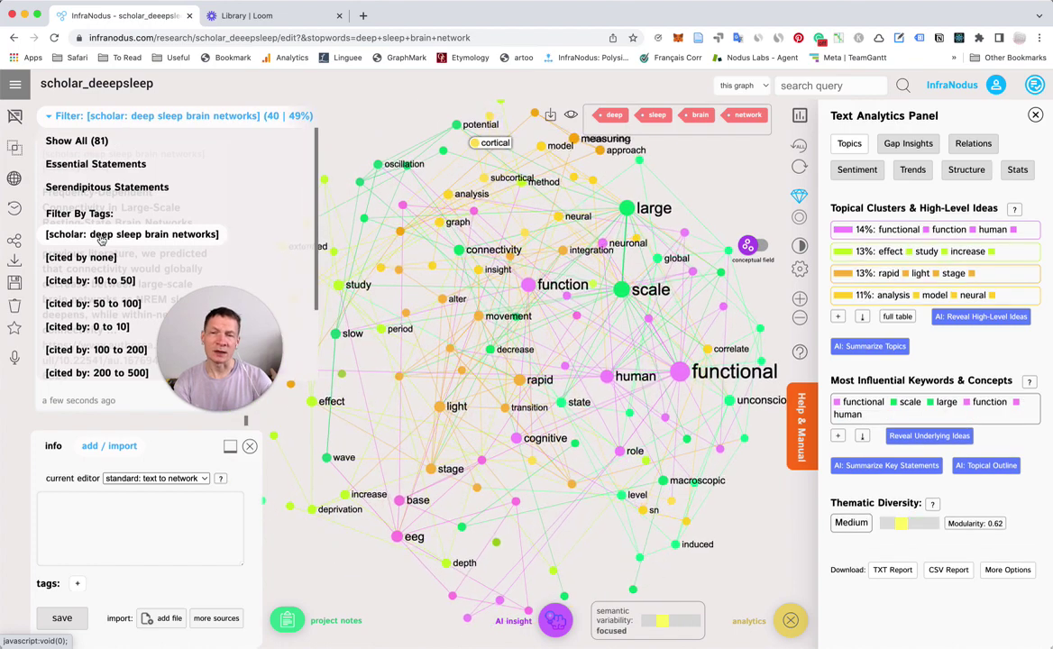
left_click(129, 122)
scroll(94, 352, "down", 3)
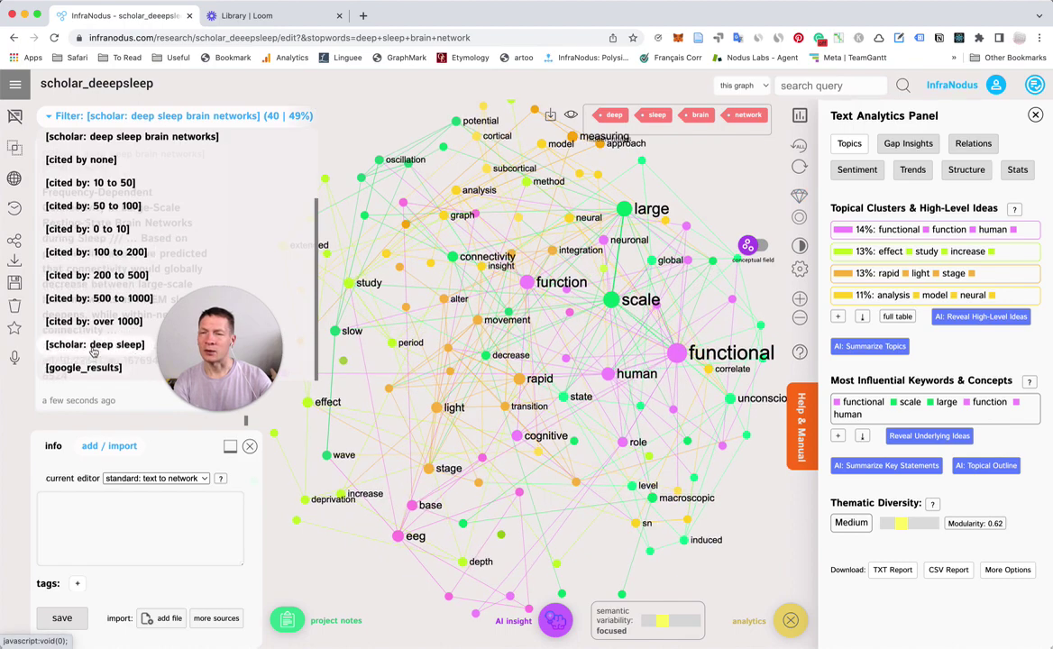
left_click(95, 345)
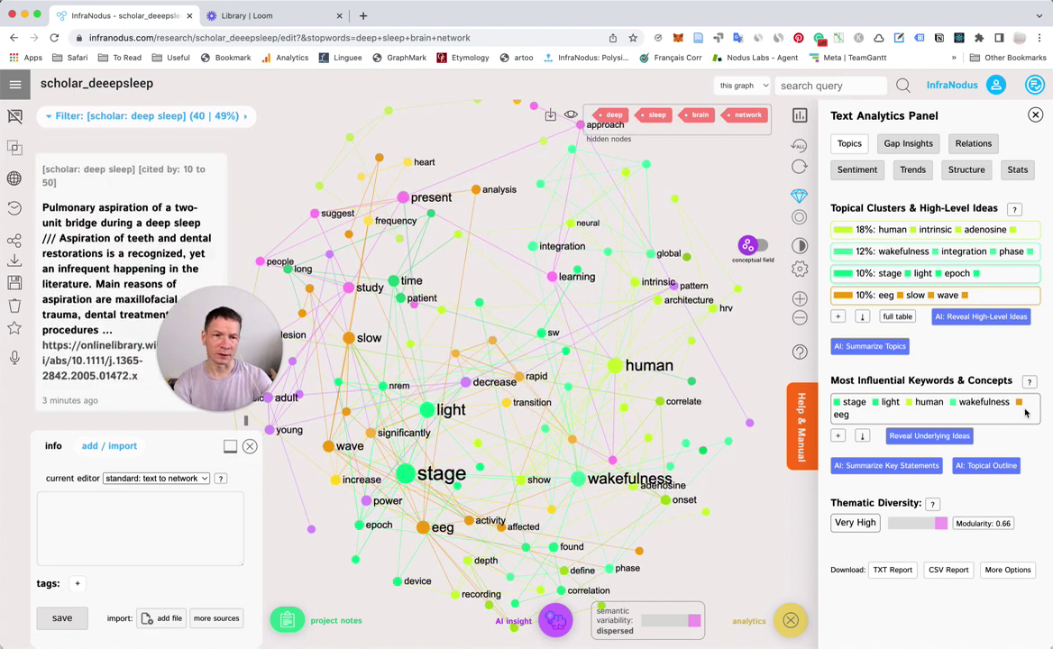
left_click(981, 317)
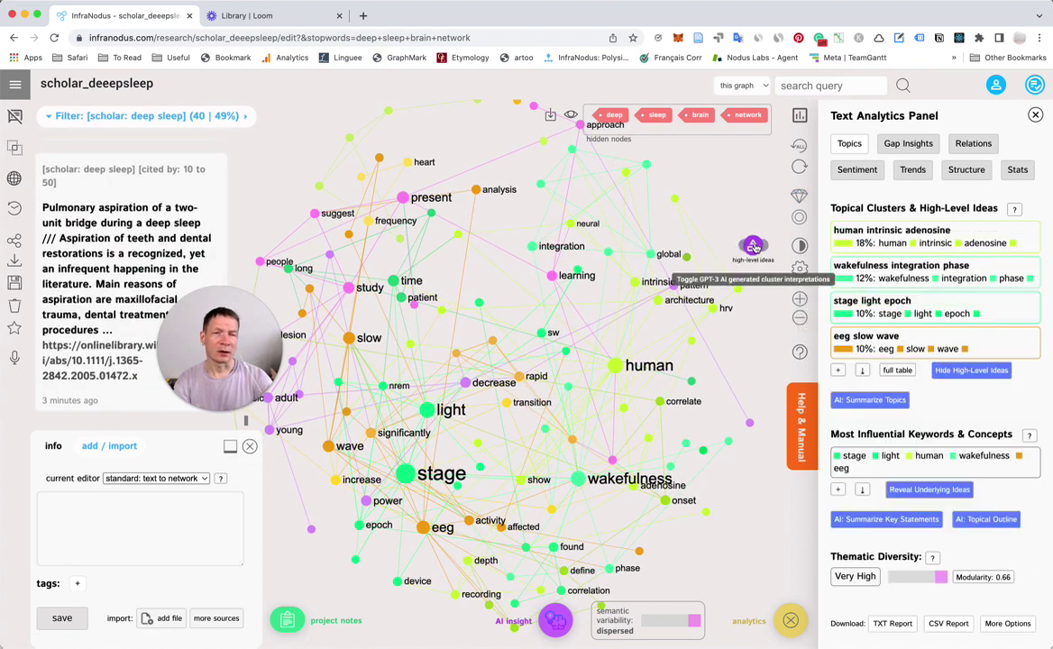
Give the clusters AI names like Human Adenosine and EEG Slow Wave, then view the gap insights
left_click(975, 378)
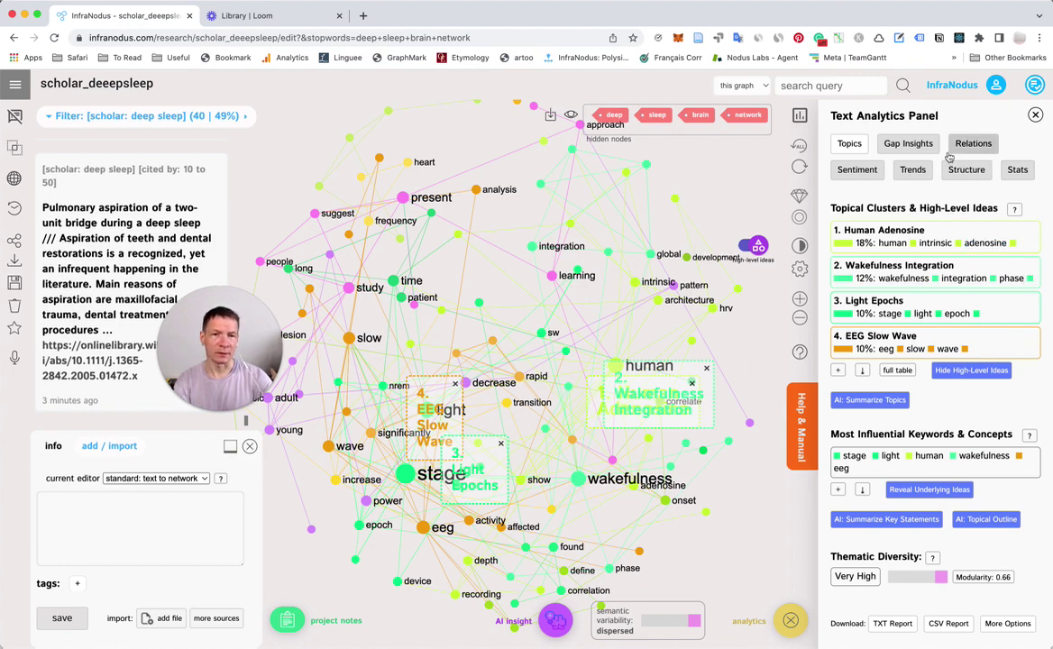
left_click(908, 144)
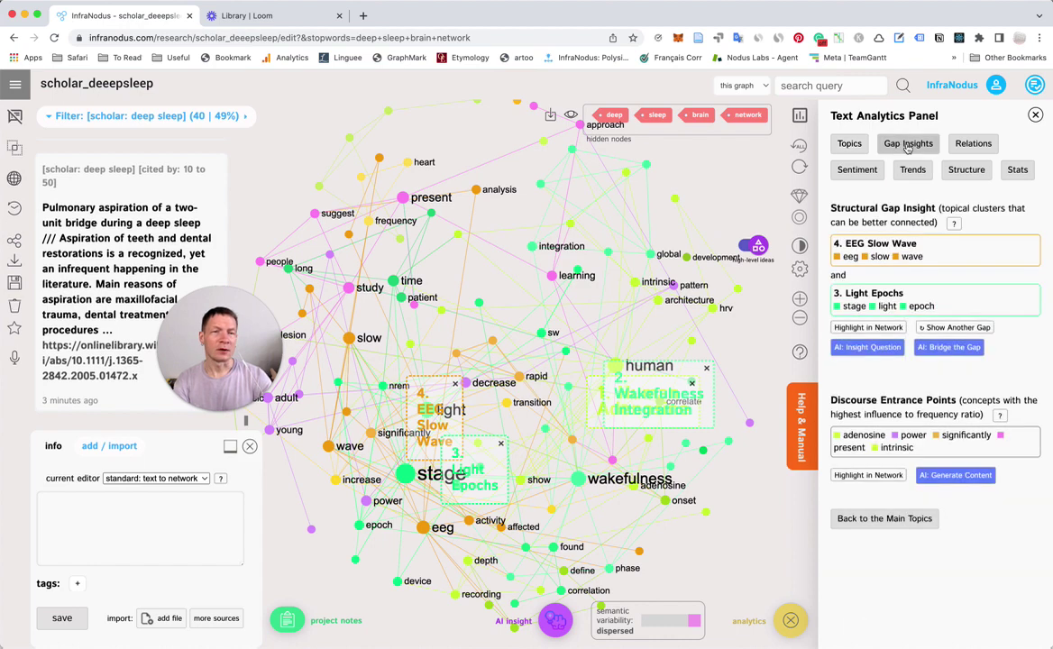
Move on to the Adult Decrease versus Music Lesion gap and generate an AI question bridging it
left_click(864, 328)
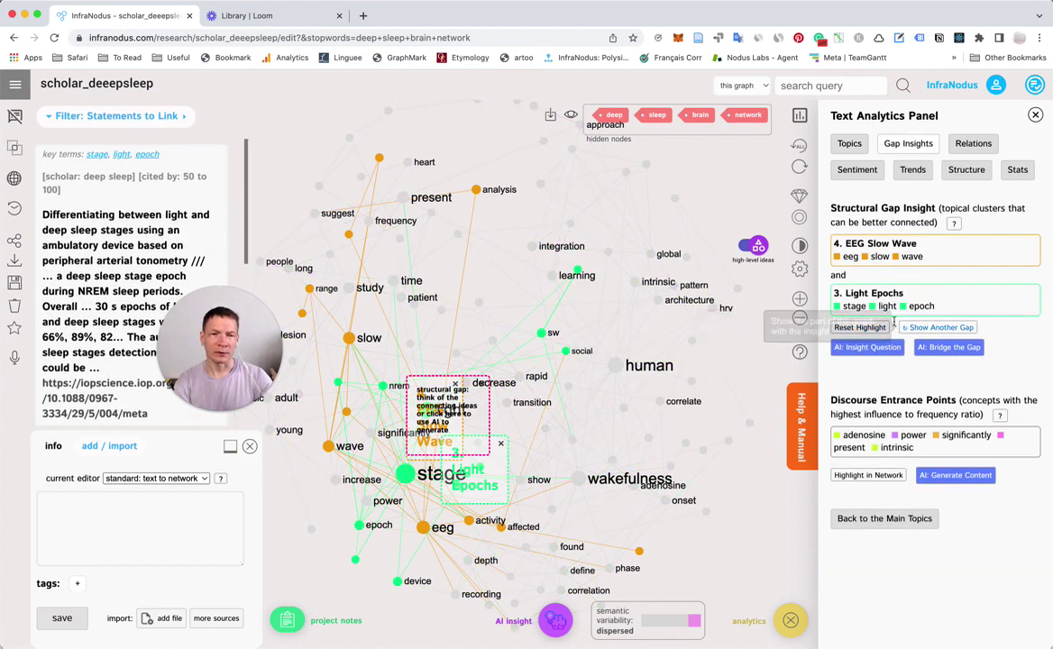
left_click(952, 329)
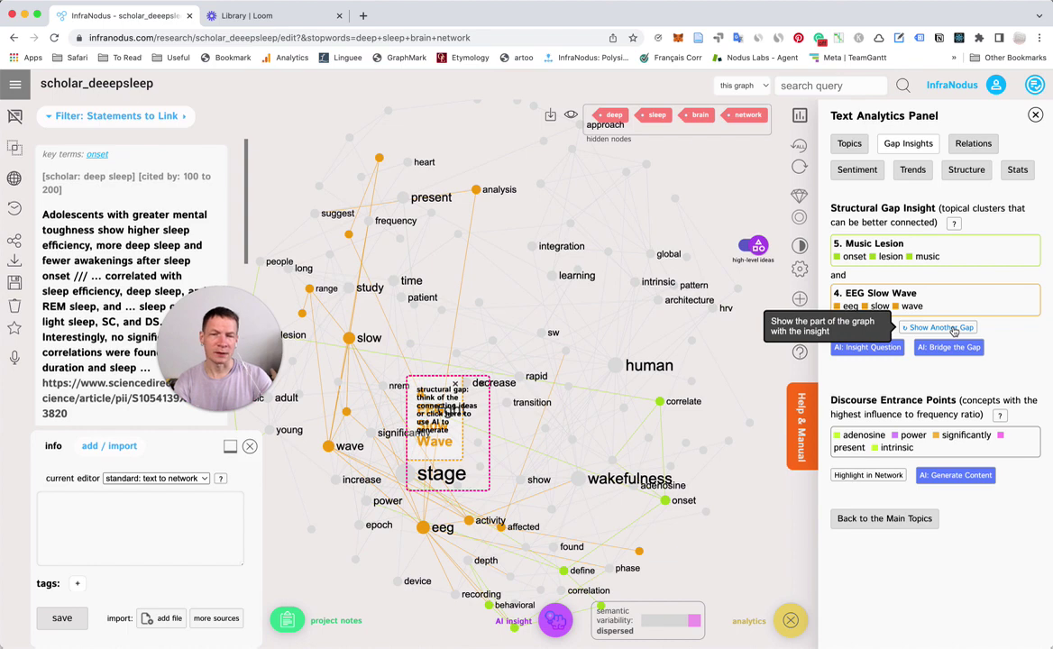
left_click(953, 329)
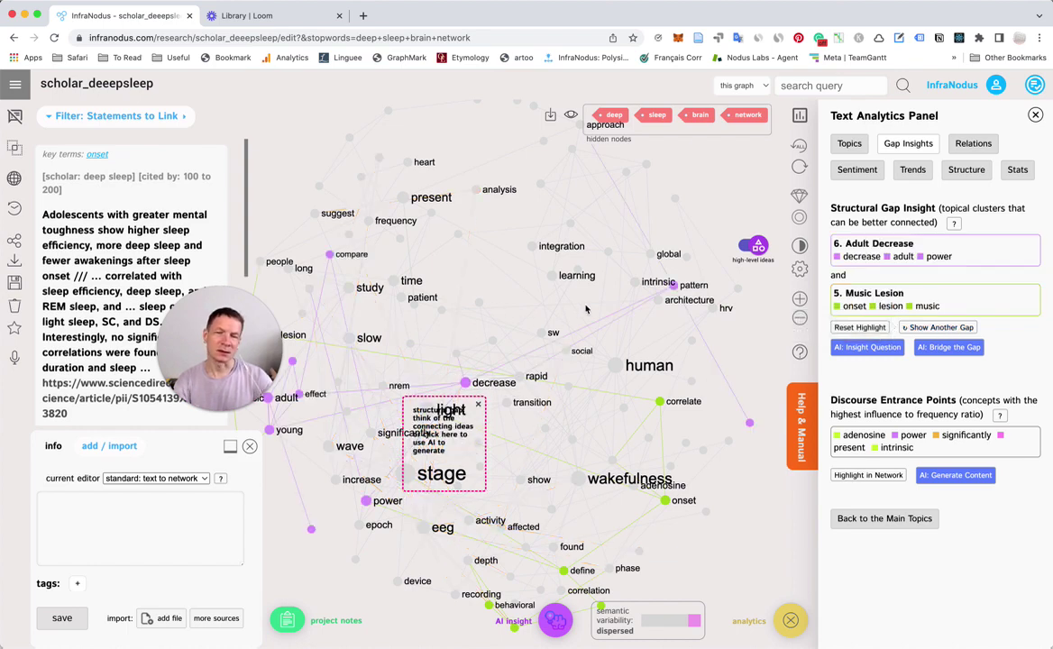
left_click(879, 348)
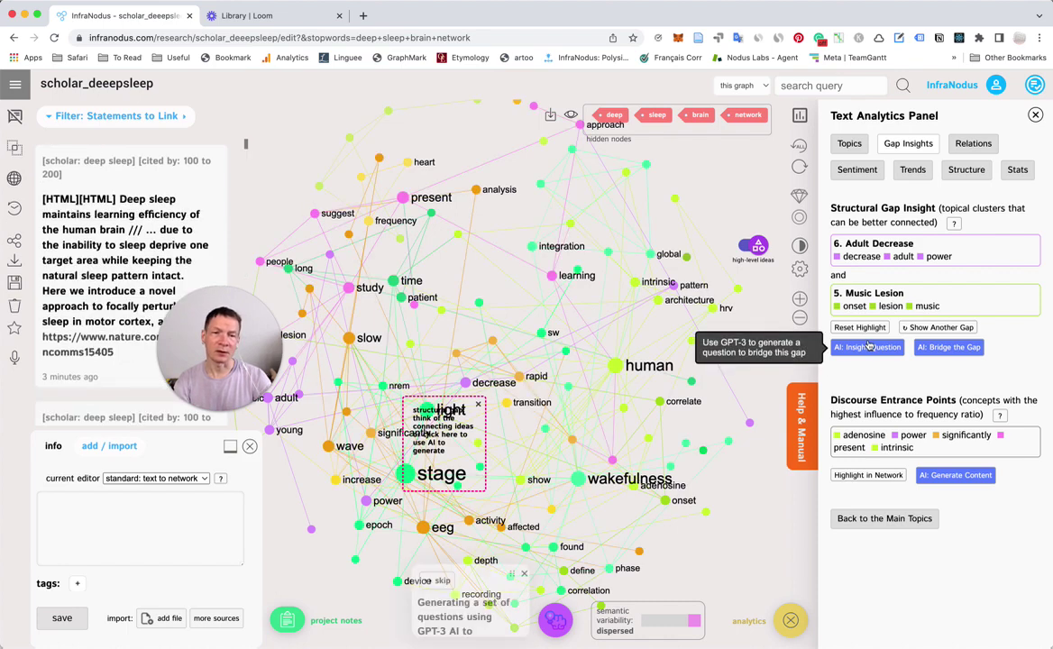